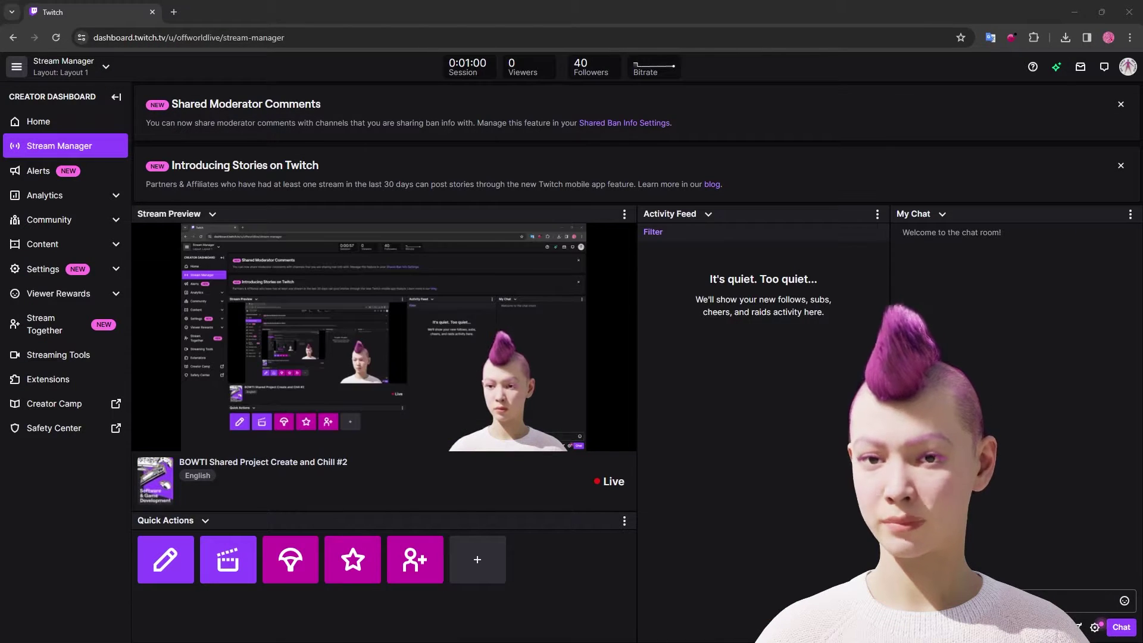
- Switch from Twitch's Stream Manager to the Steam library and open the Baldur's Gate 3 page
left_click(112, 28)
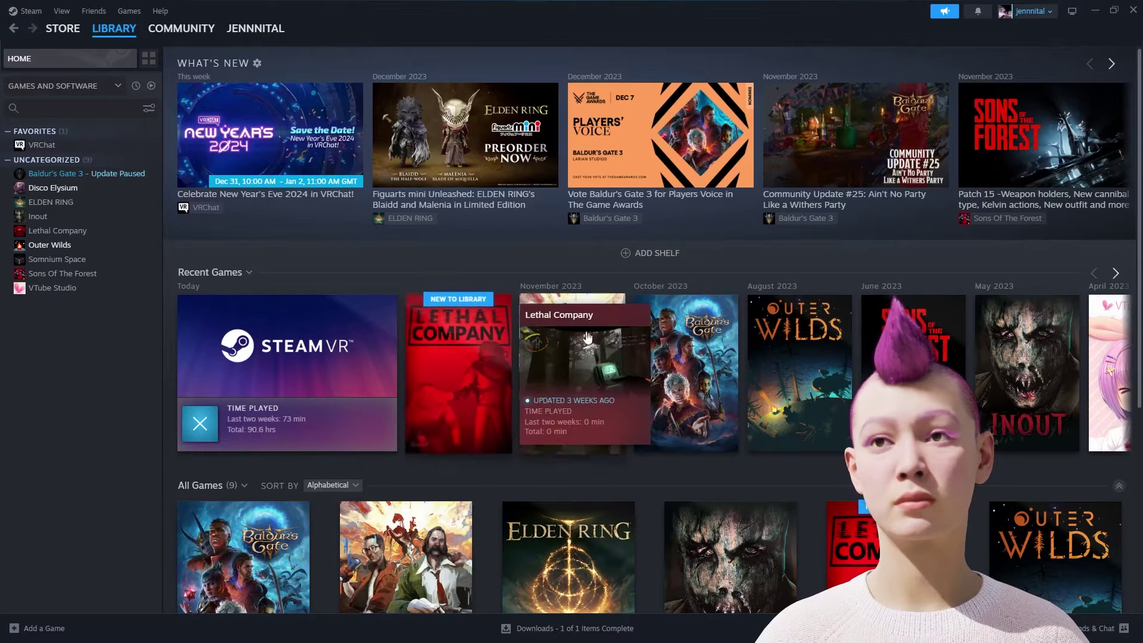
left_click(666, 345)
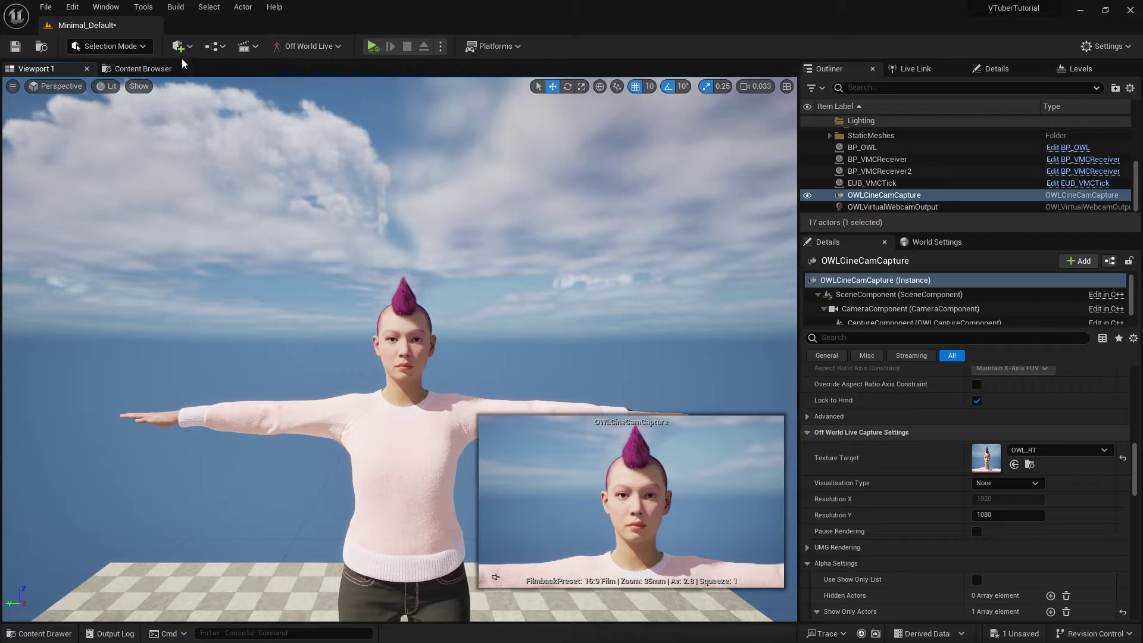
- Look through the Off World Live actors and the capture's Texture Target options without changing anything
left_click(177, 49)
mouse_move(207, 185)
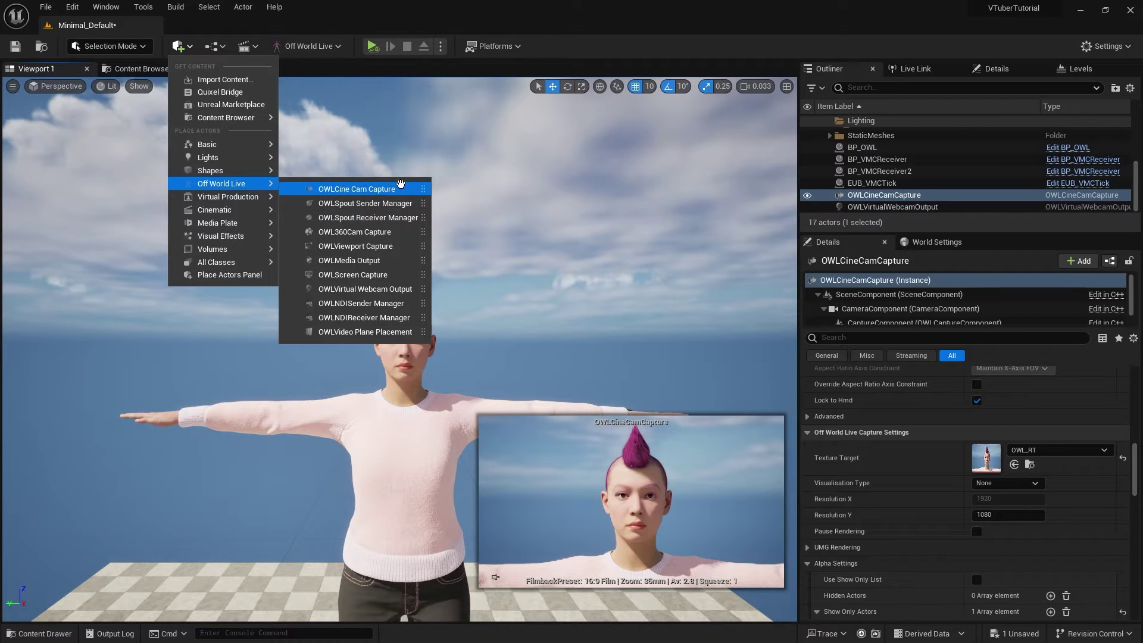
key("Escape")
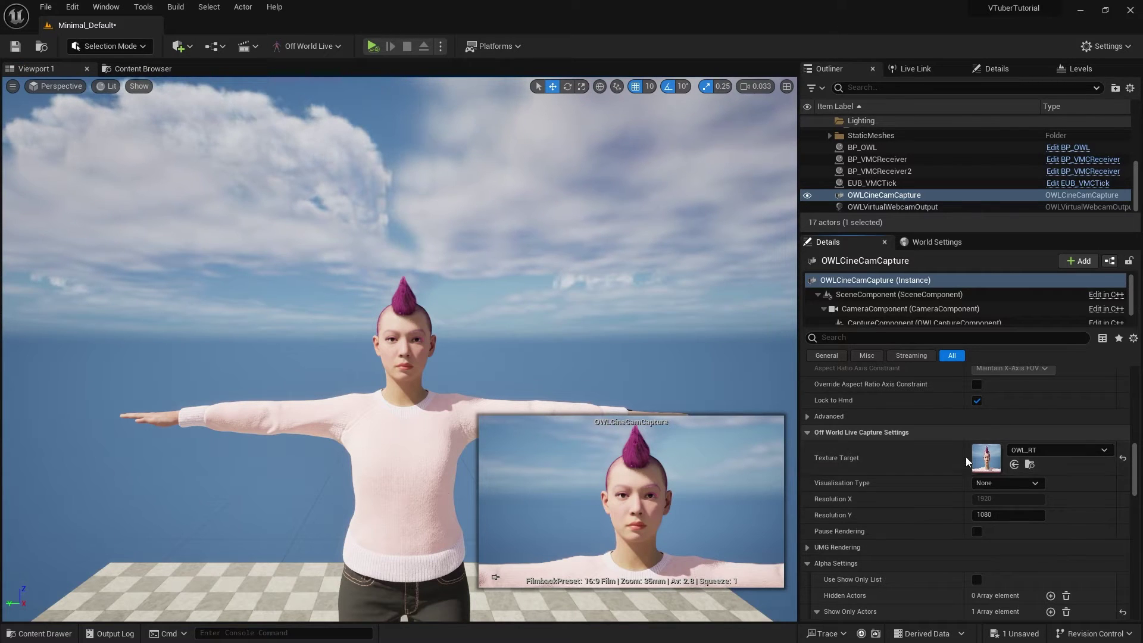
left_click(1038, 454)
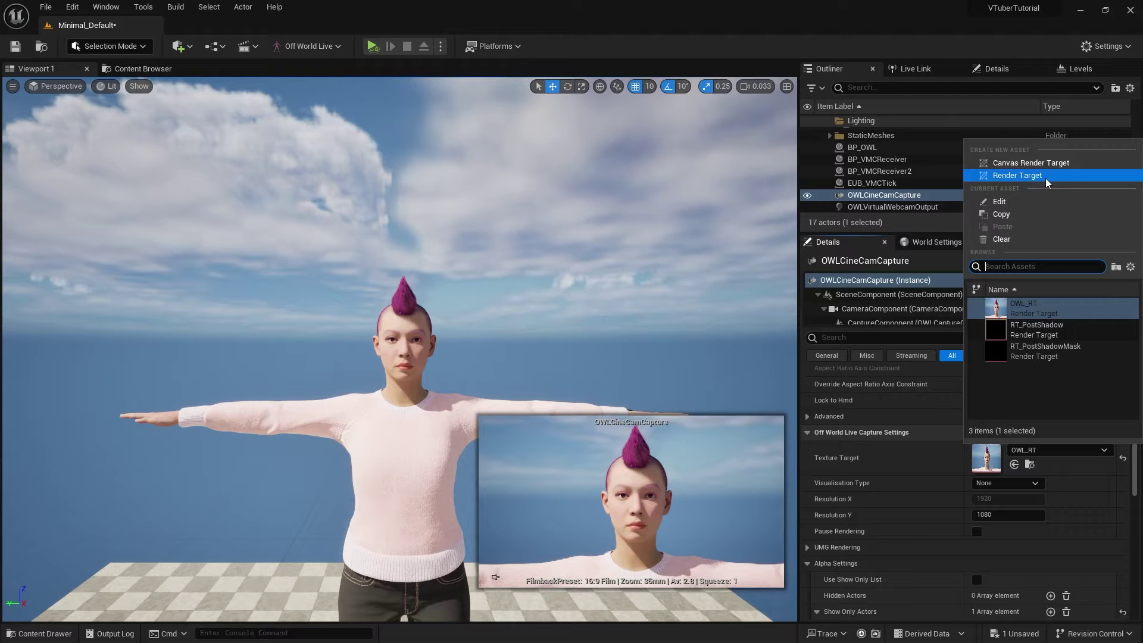
left_click(903, 454)
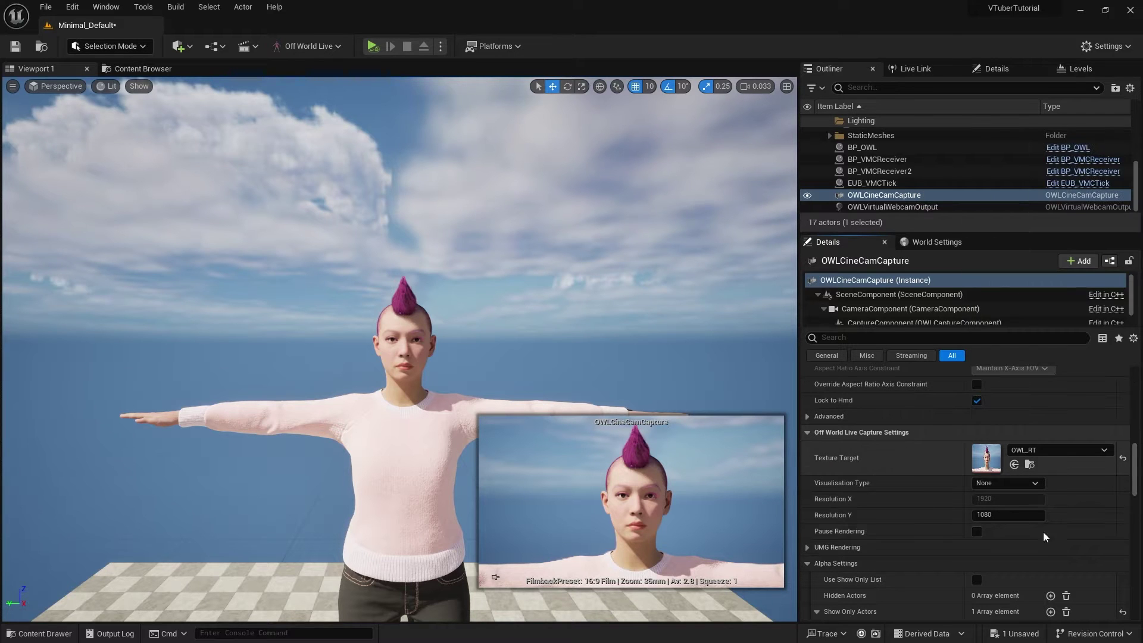
scroll(908, 454, "down", 3)
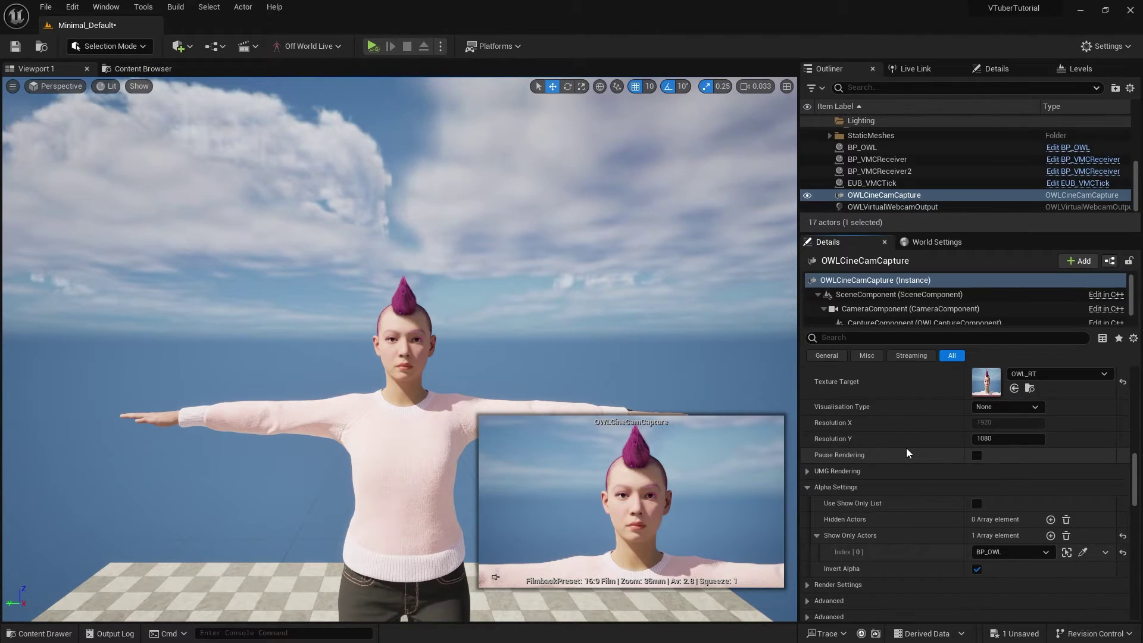
scroll(908, 454, "up", 10)
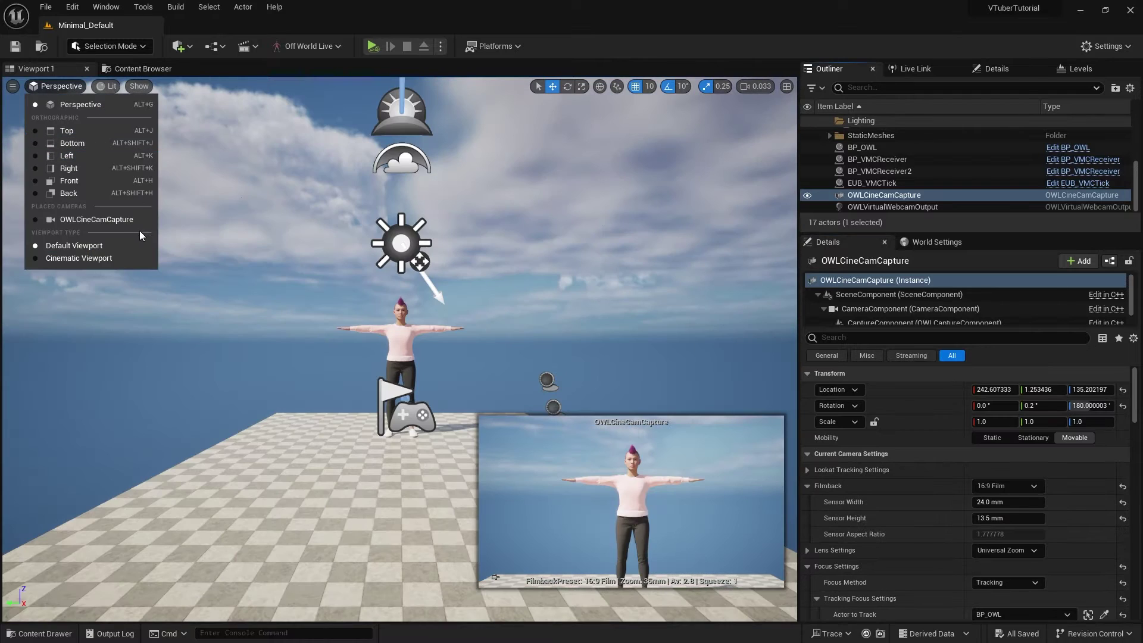
- Pilot OWLCineCamCapture and fly it to frame the avatar's head, shoulders and full mohawk
left_click(136, 219)
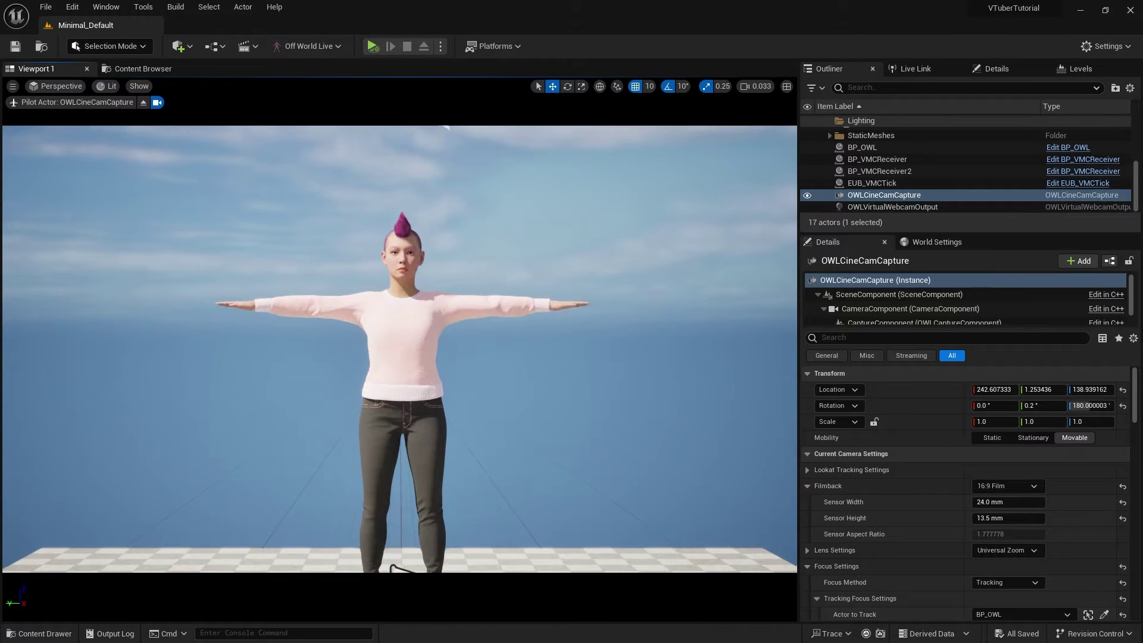
scroll(399, 349, "down", 3)
key("e")
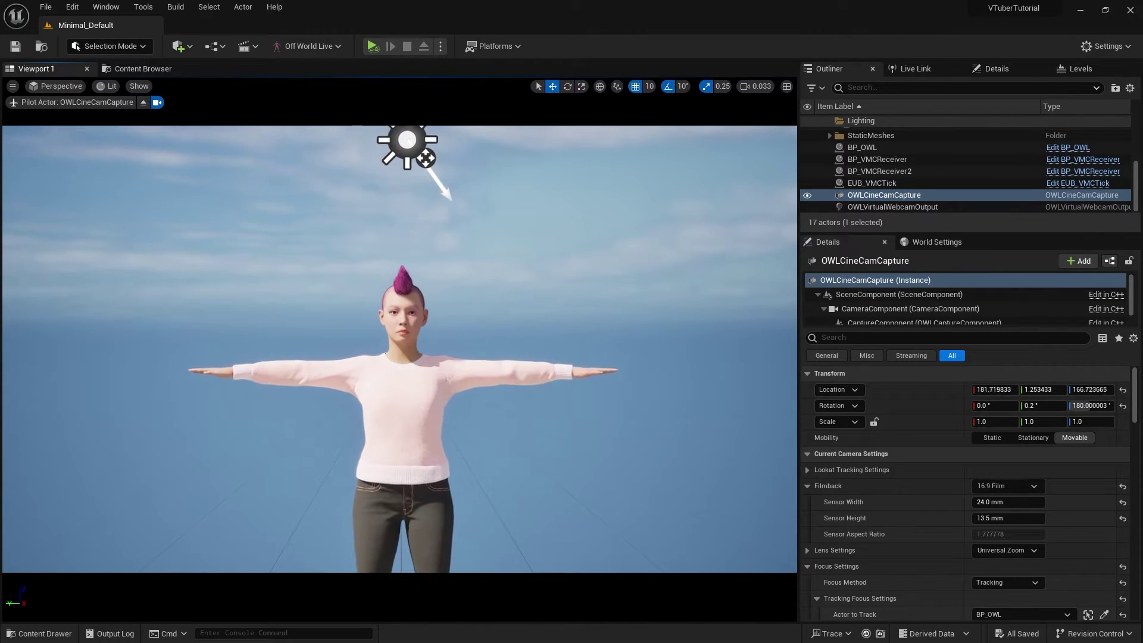
scroll(602, 388, "down", 10)
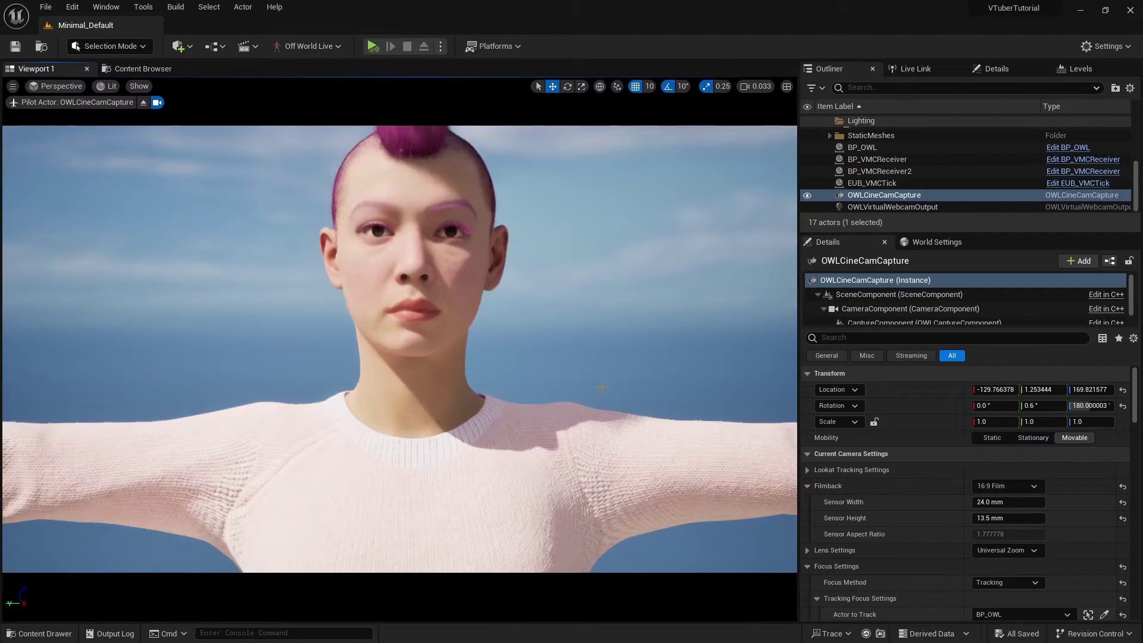
scroll(602, 388, "up", 1)
key("e")
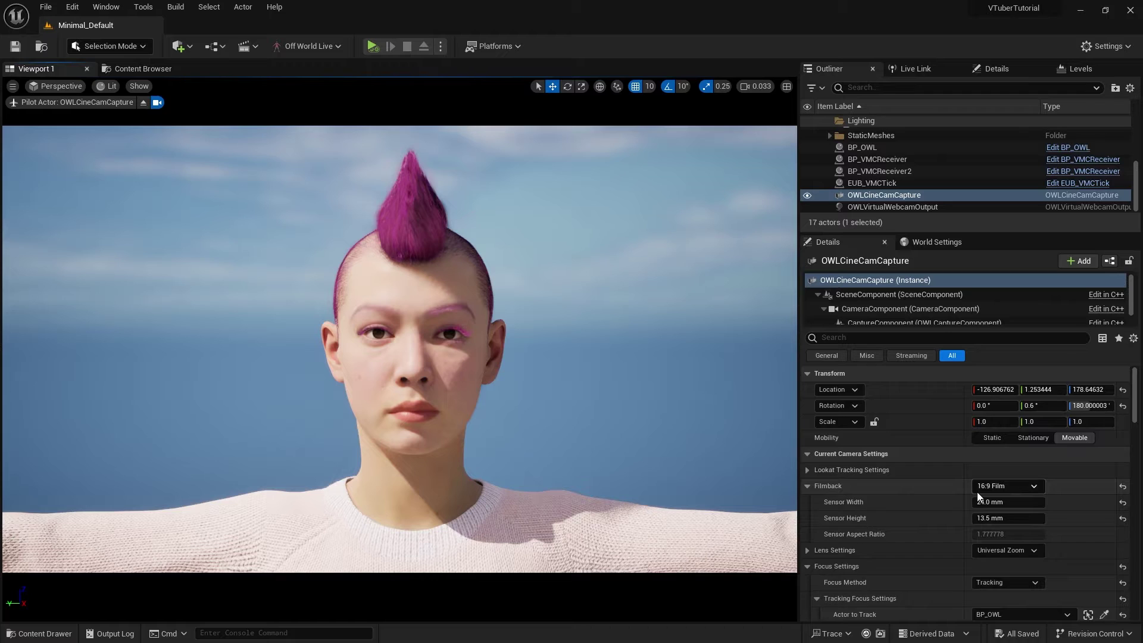
scroll(977, 492, "down", 4)
scroll(880, 470, "down", 2)
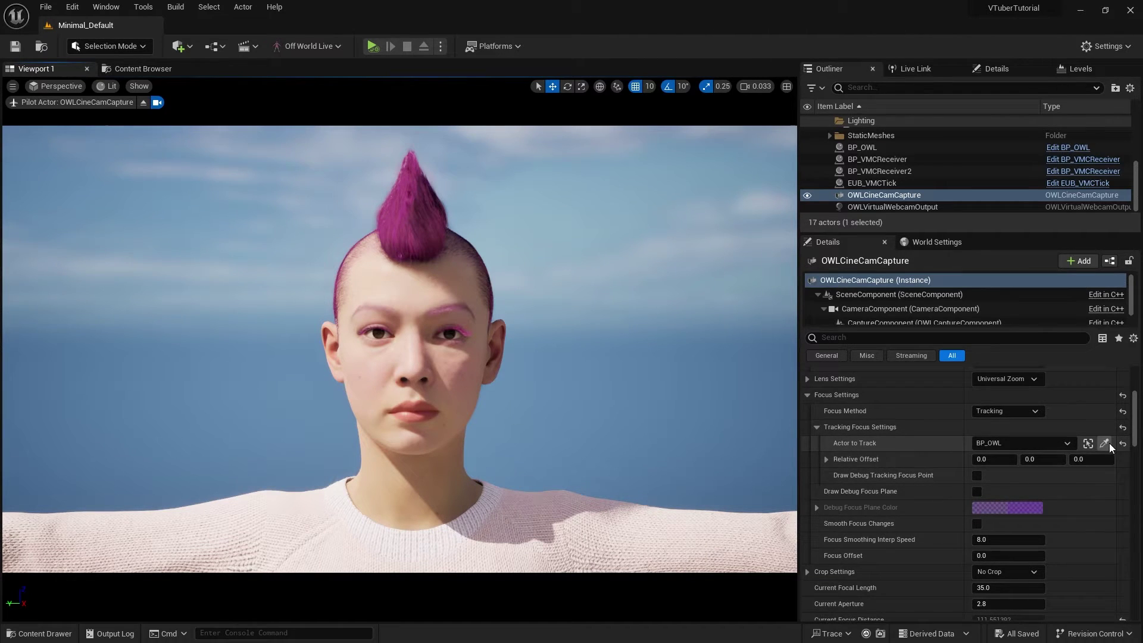
- Set the camera's Actor to Track to the BP_OWL avatar with the eyedropper
left_click(1105, 443)
left_click(435, 311)
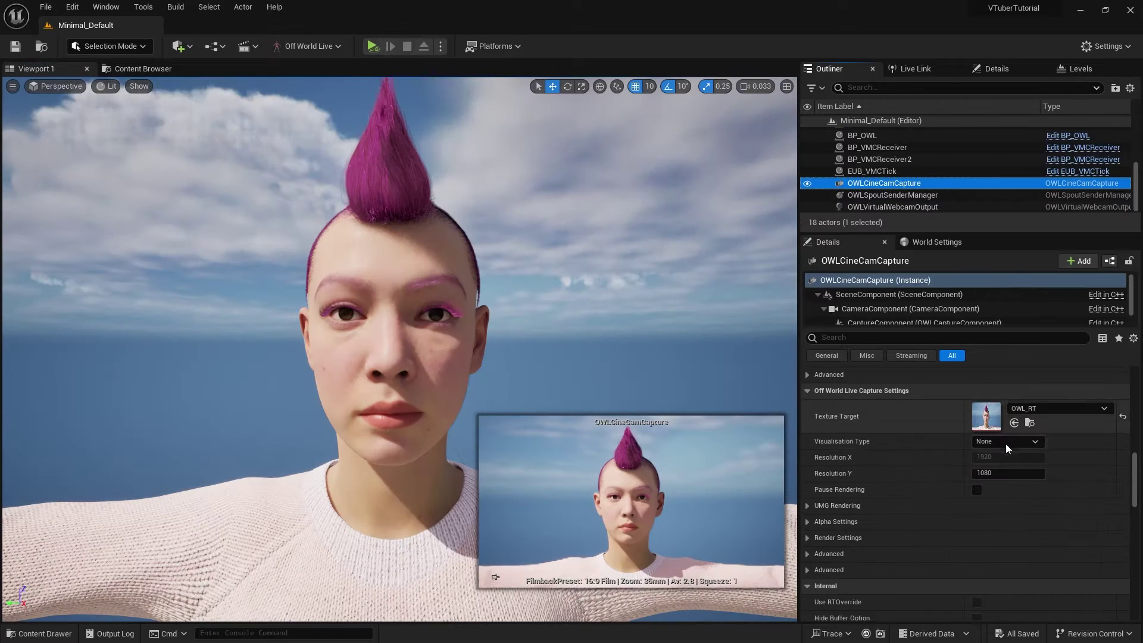
scroll(941, 447, "down", 2)
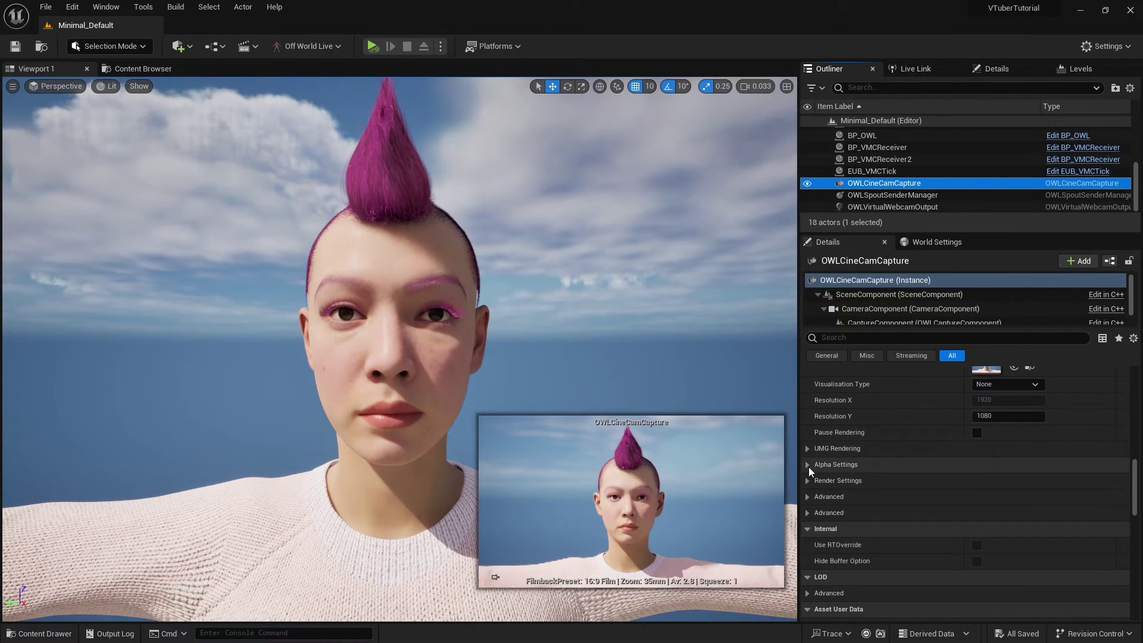
- Under Alpha Settings, add BP_OWL to the capture's Show Only Actors list
left_click(808, 464)
scroll(893, 467, "down", 2)
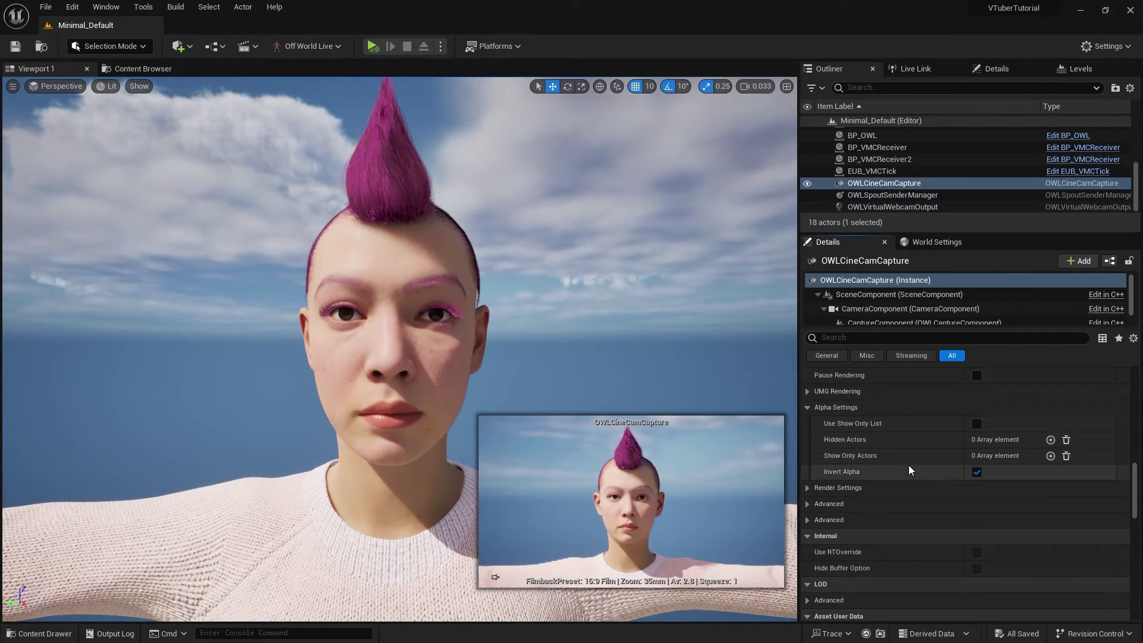
left_click(1050, 457)
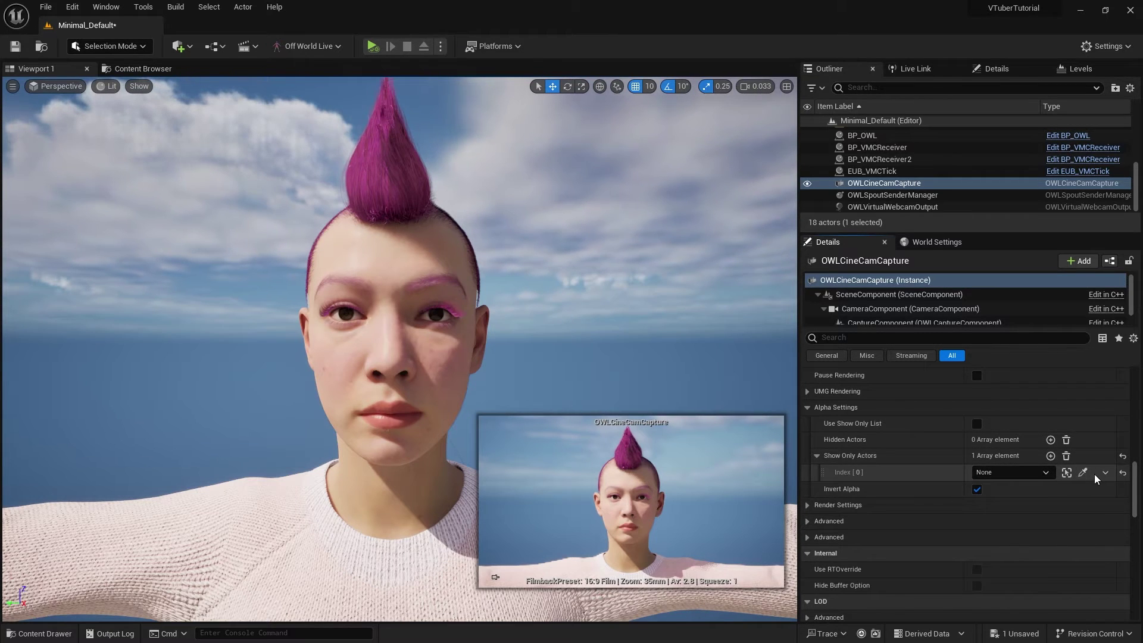
left_click(1083, 472)
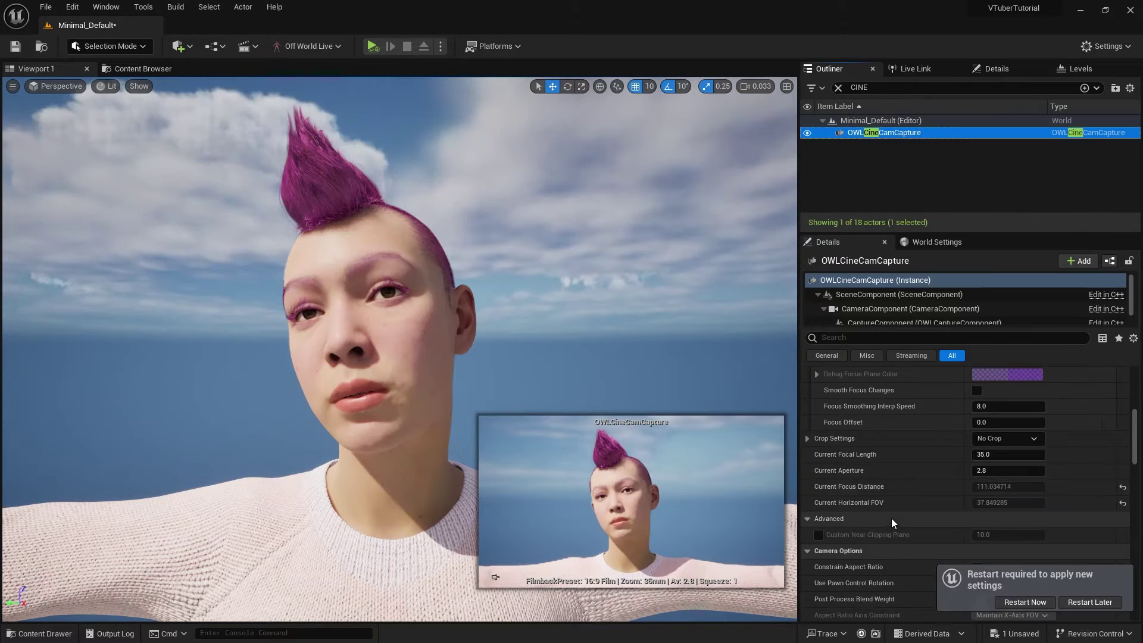
- Check that the OWL_RT render target shows only the avatar on black
scroll(893, 519, "down", 6)
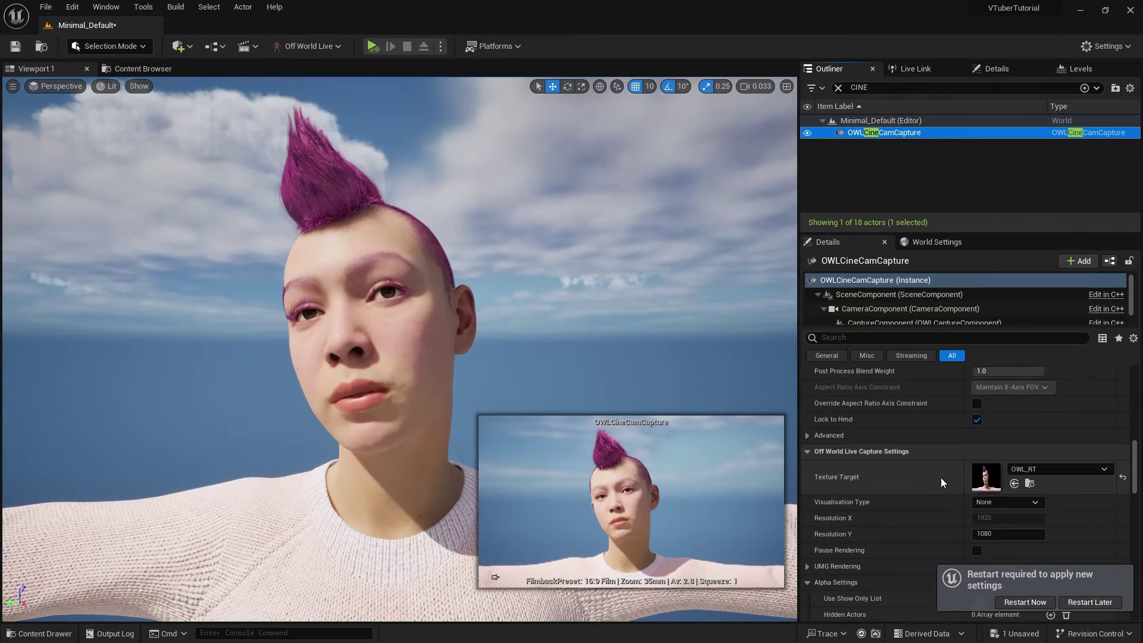
double_click(994, 482)
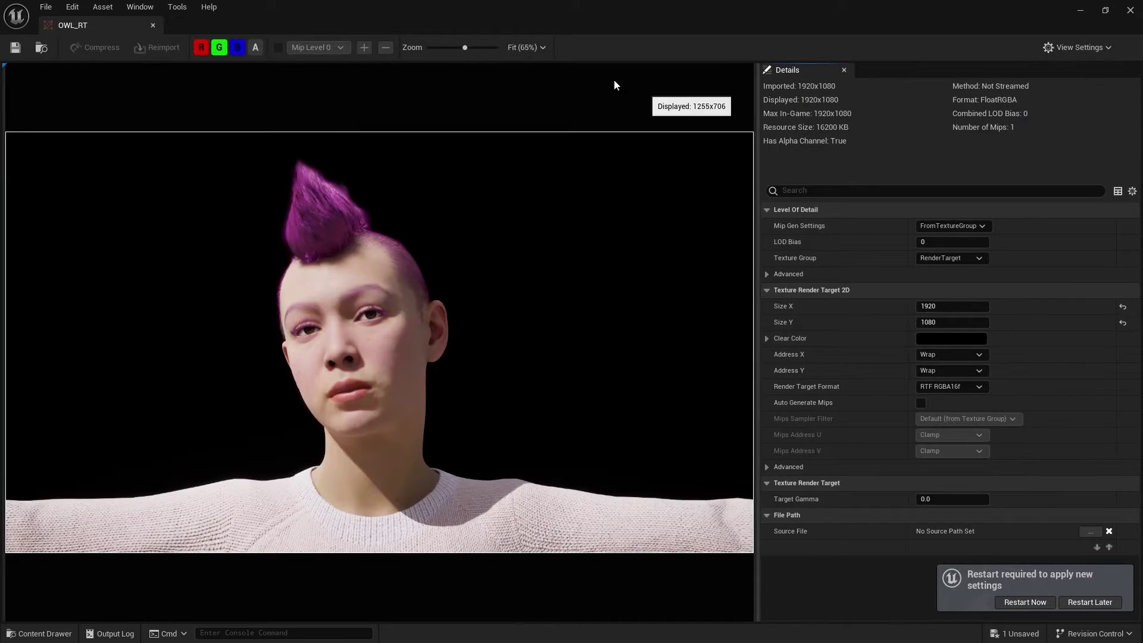
left_click(1081, 10)
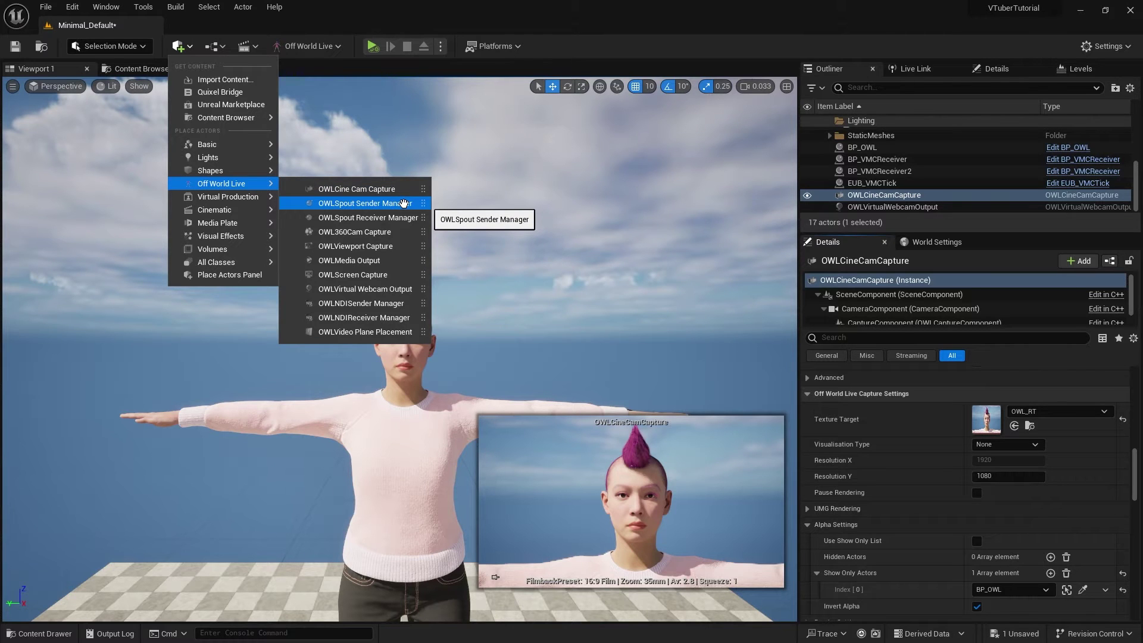
- Place an OWLSpout Sender Manager and set Spout Sender [0]'s Source Render Target to OWL_RT
left_click(404, 203)
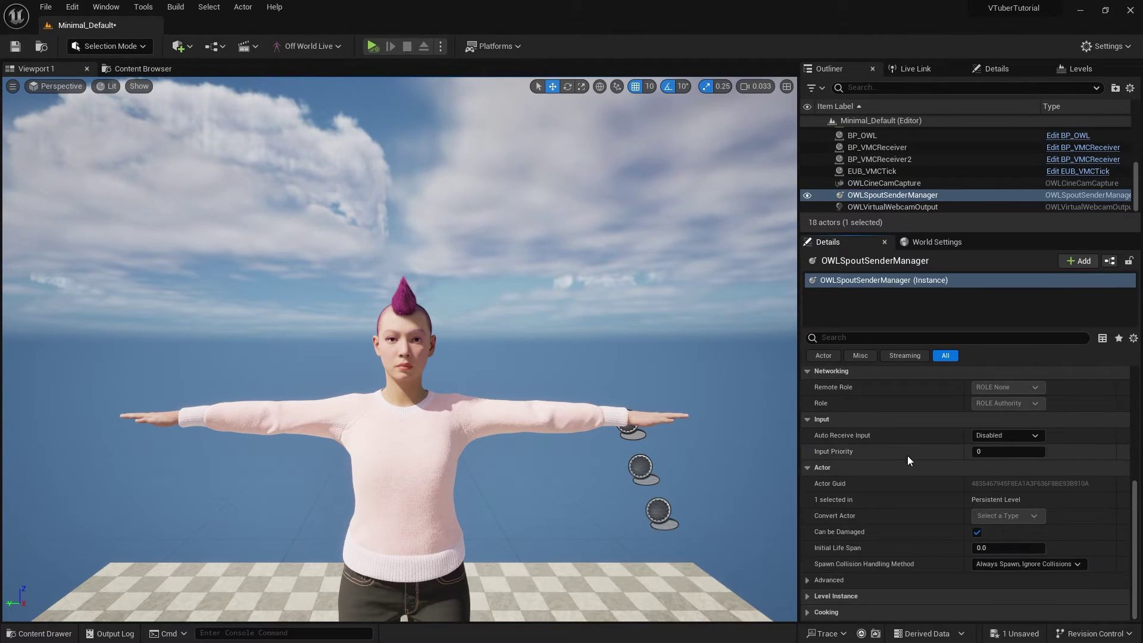
scroll(905, 452, "up", 8)
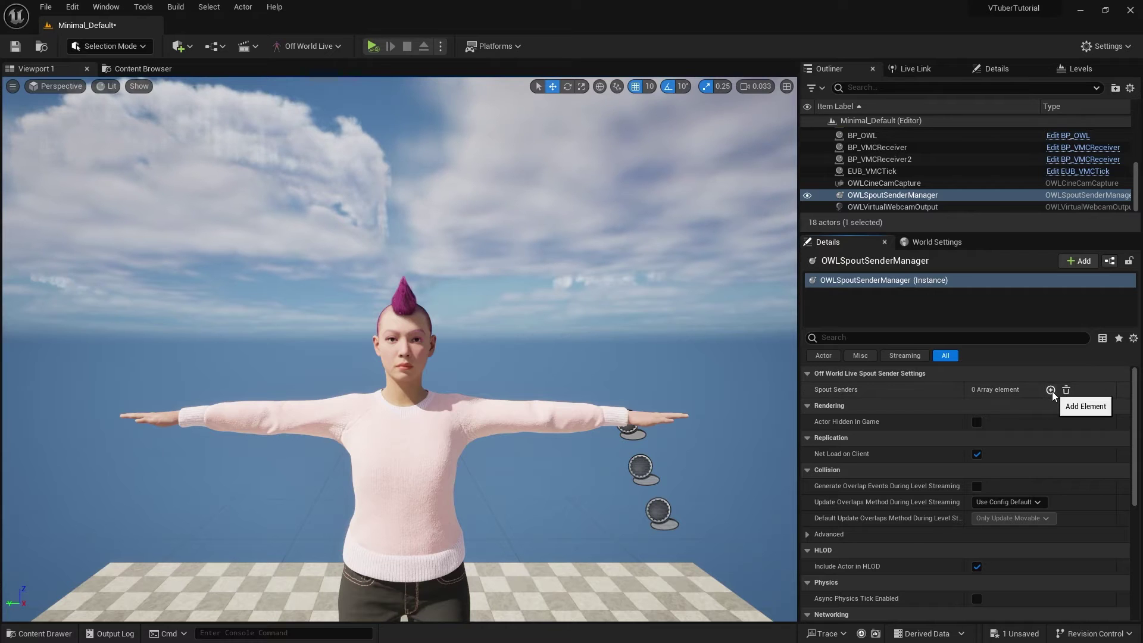
left_click(1051, 390)
left_click(818, 406)
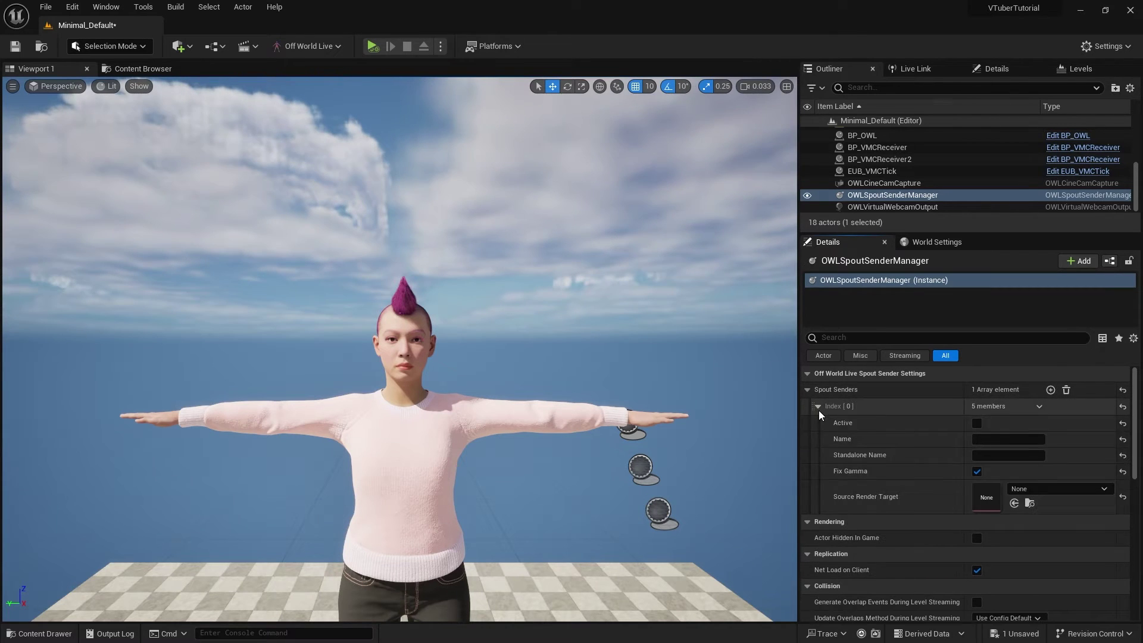
left_click(1058, 489)
left_click(1002, 352)
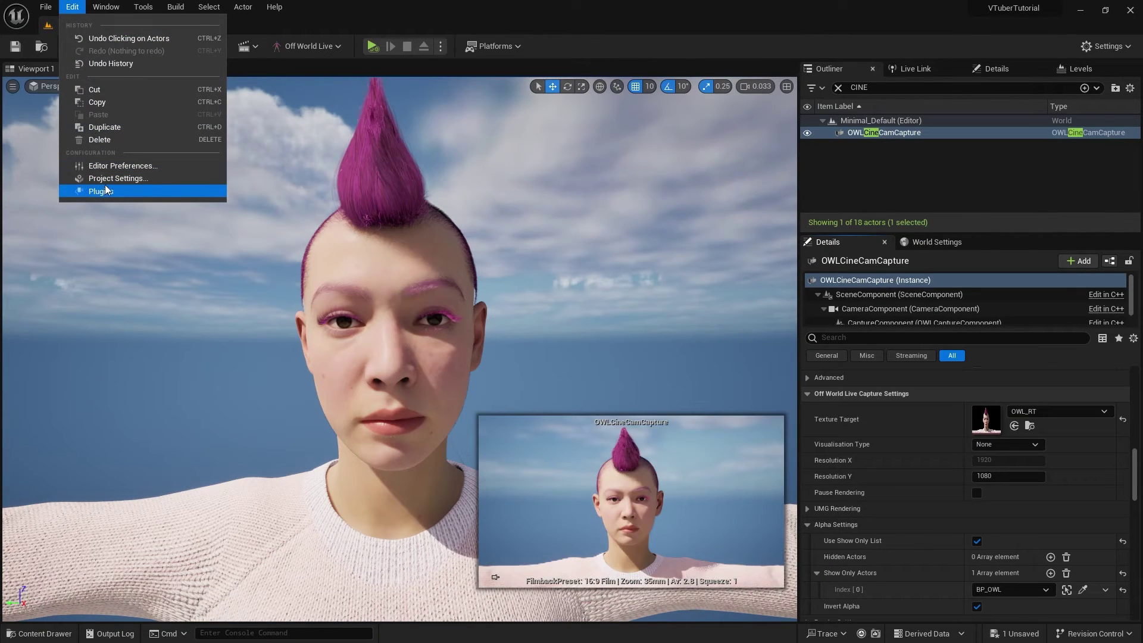
left_click(102, 179)
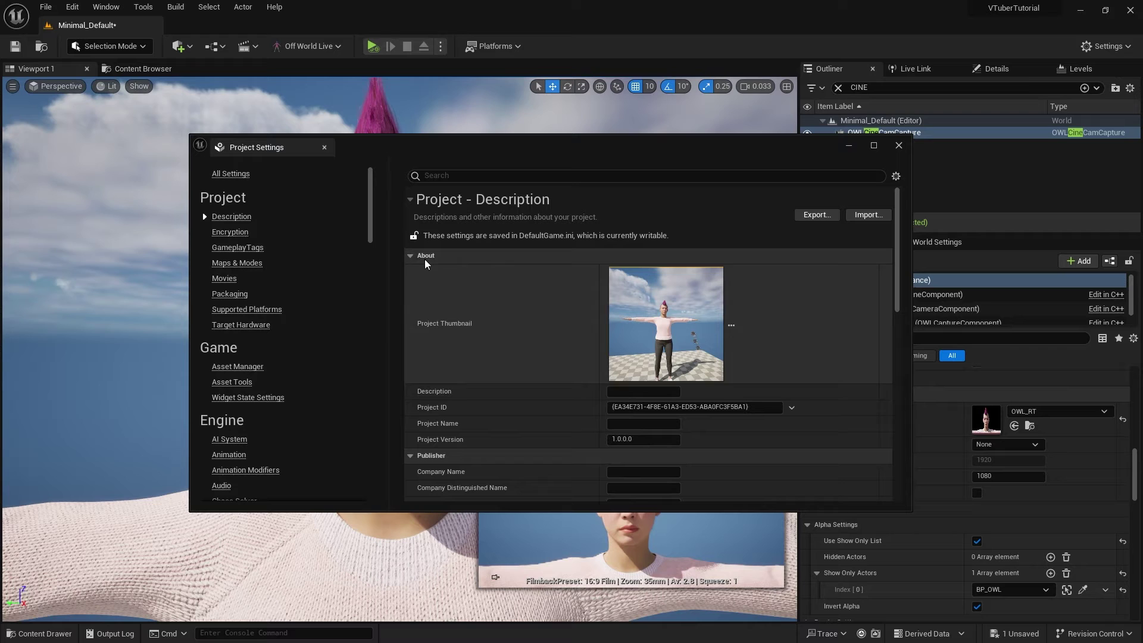
- Set 'Enable alpha channel support in post processing' to 'Allow through tonemapper' in Project Settings
scroll(271, 421, "down", 10)
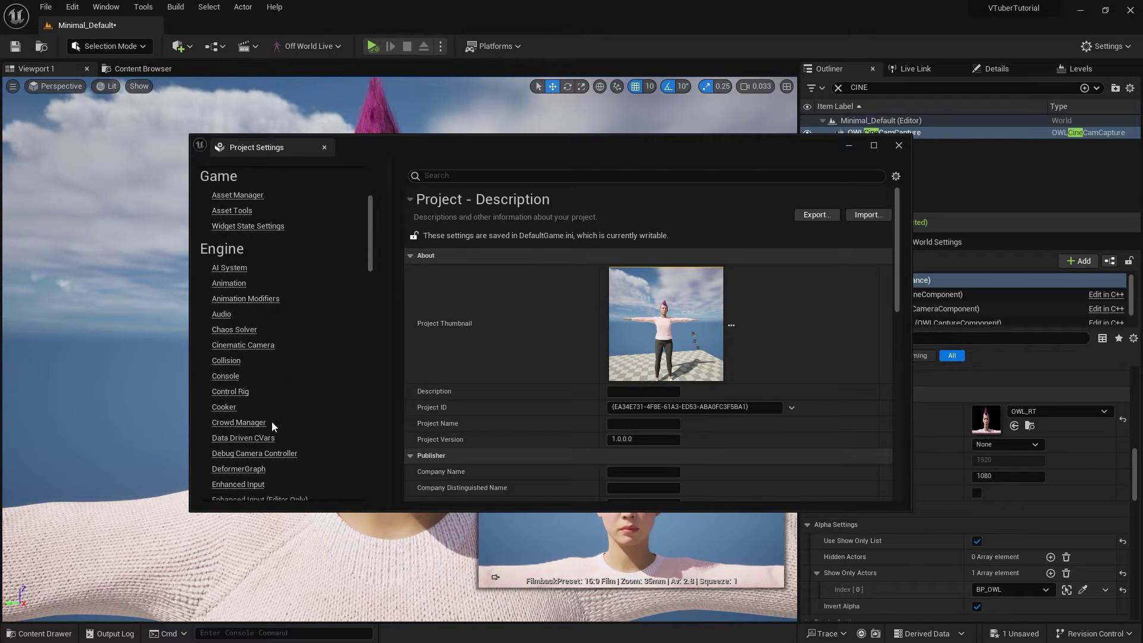
scroll(274, 427, "down", 2)
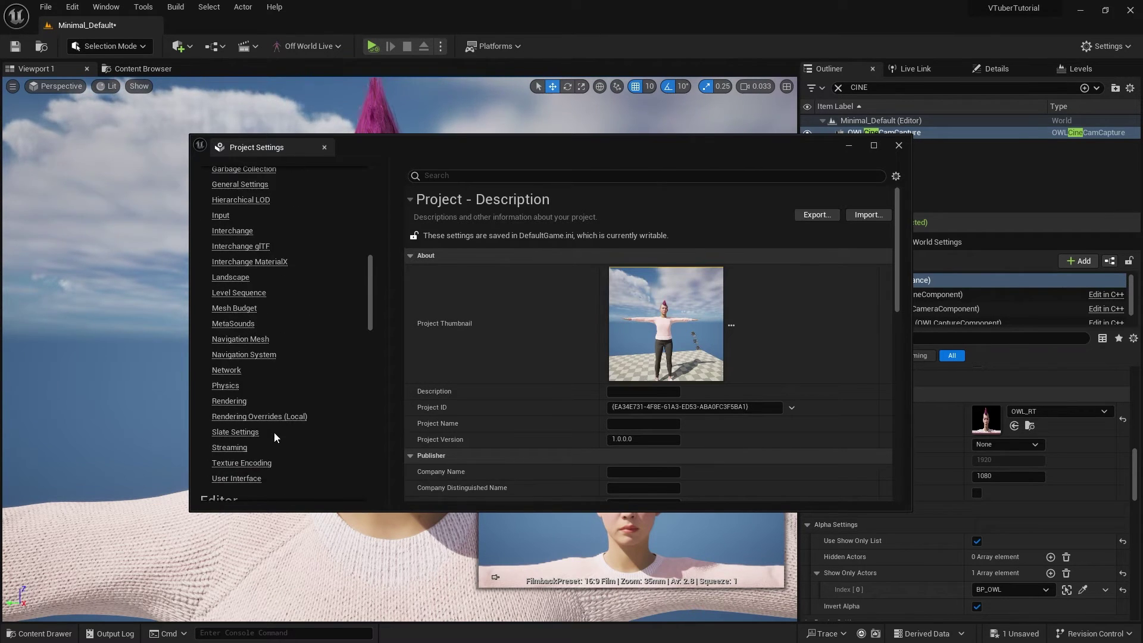
left_click(495, 174)
type("alpha")
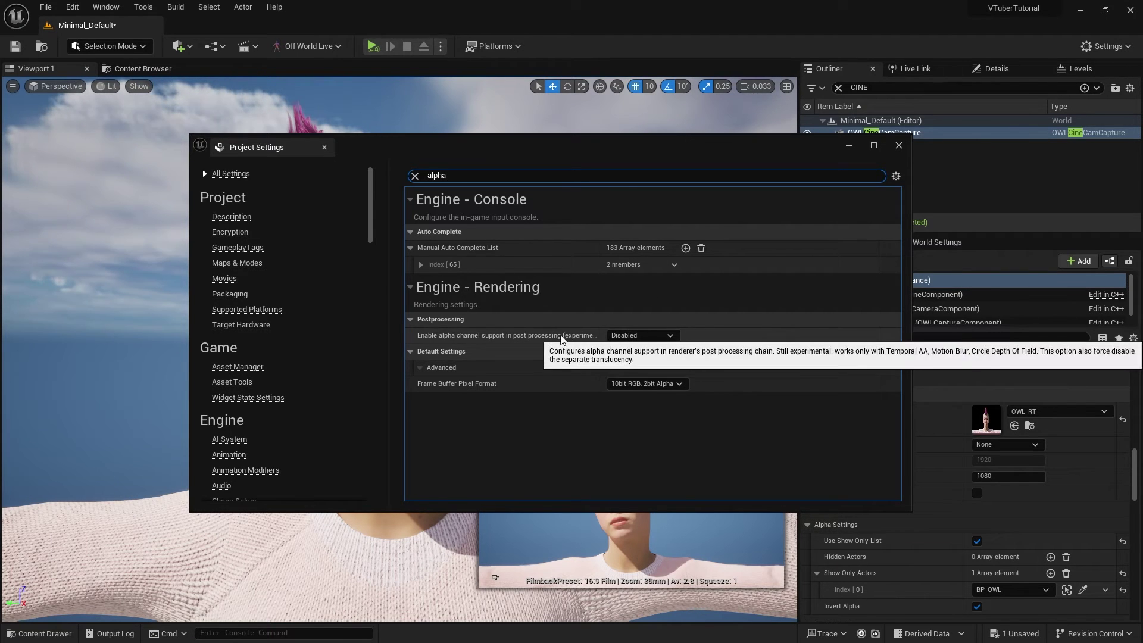
left_click(673, 337)
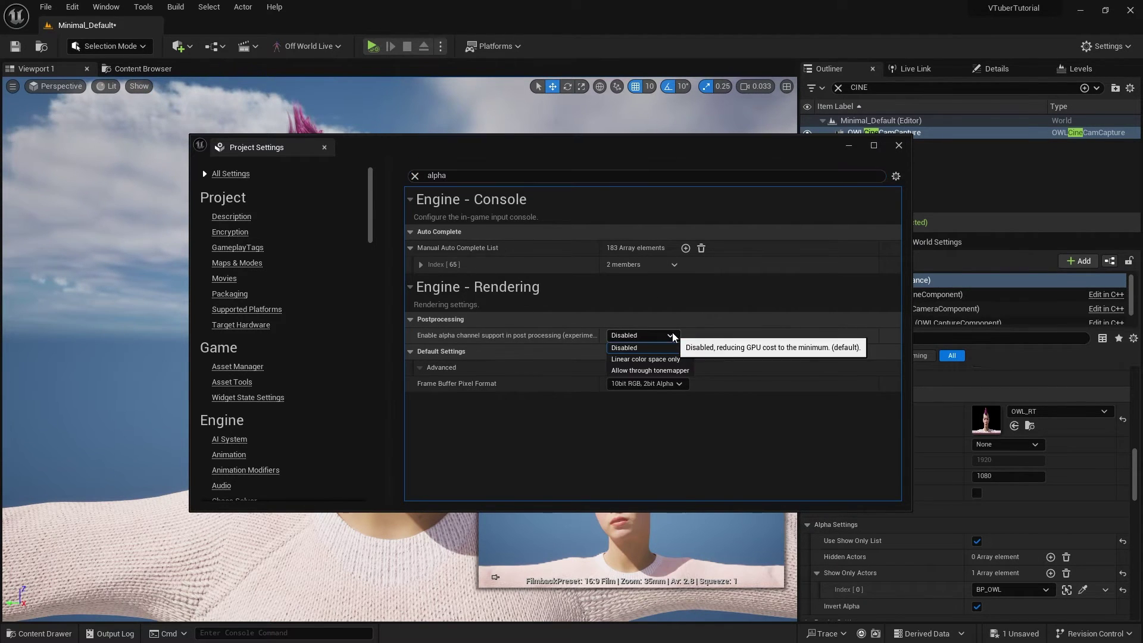
left_click(661, 372)
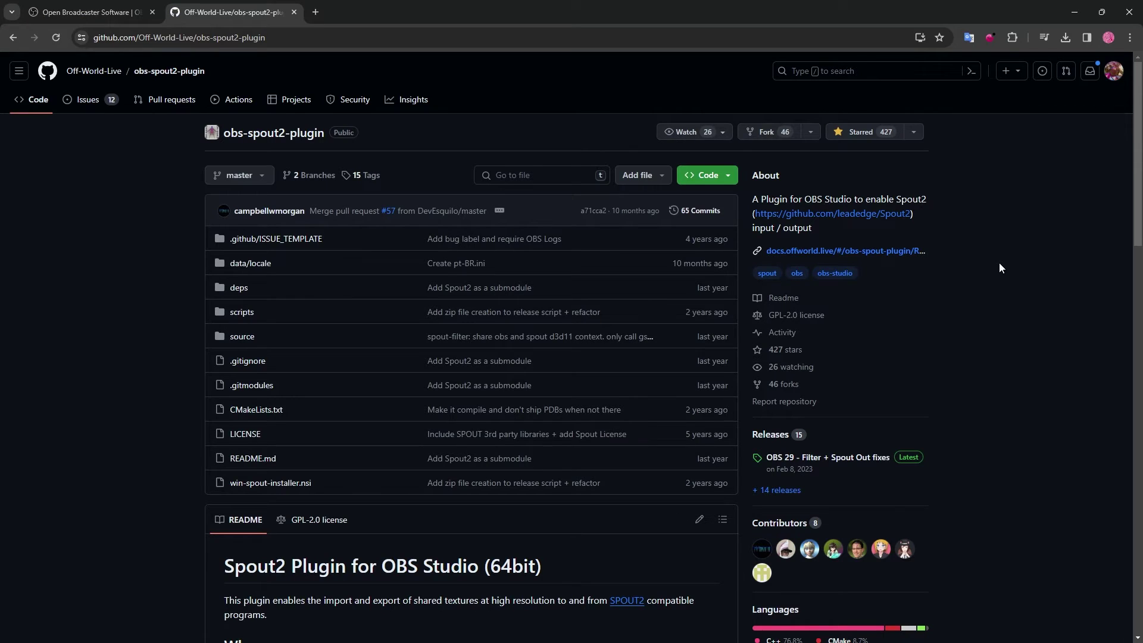
- Download OBS_Spout2_Plugin_Install_v1.8.exe from the 'OBS 29 - Filter + Spout Out fixes' release and install it
left_click(871, 458)
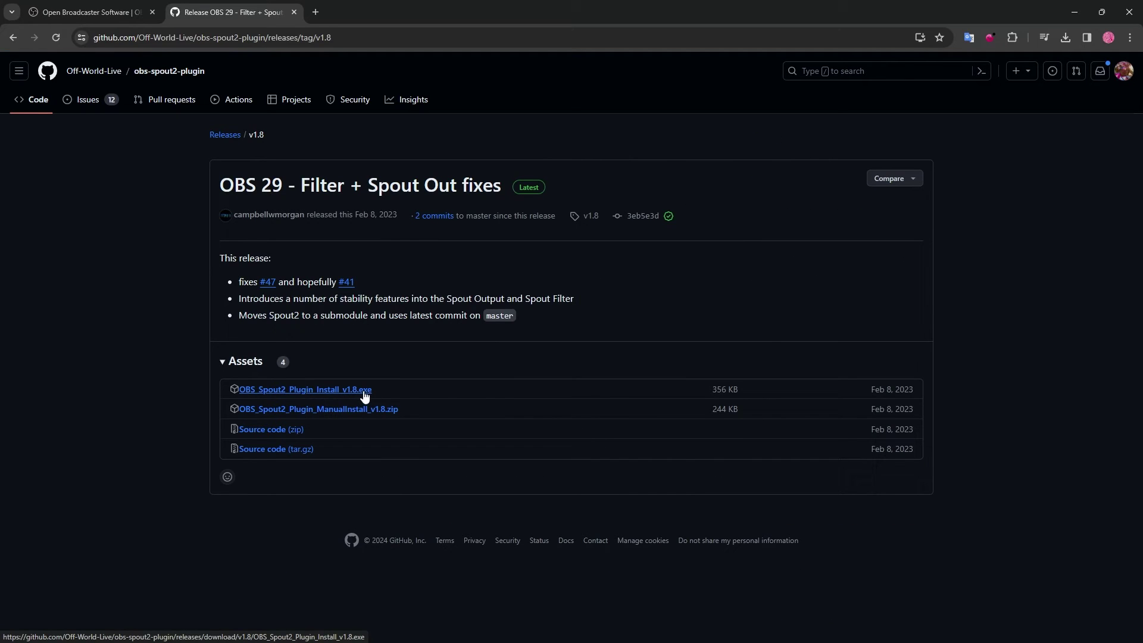
left_click(363, 390)
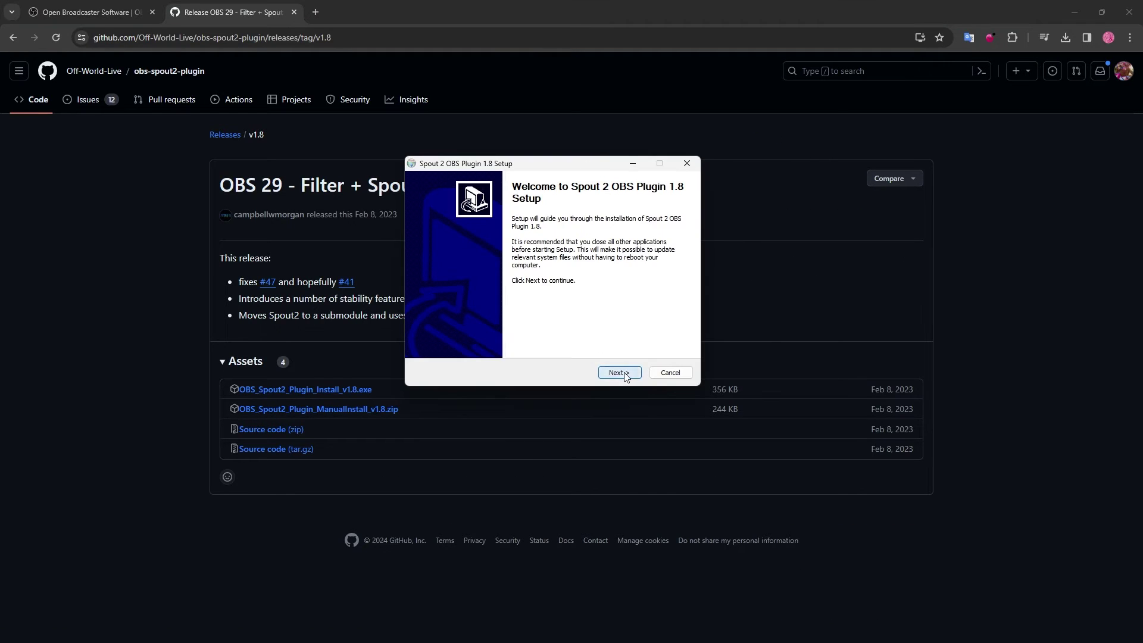
left_click(619, 372)
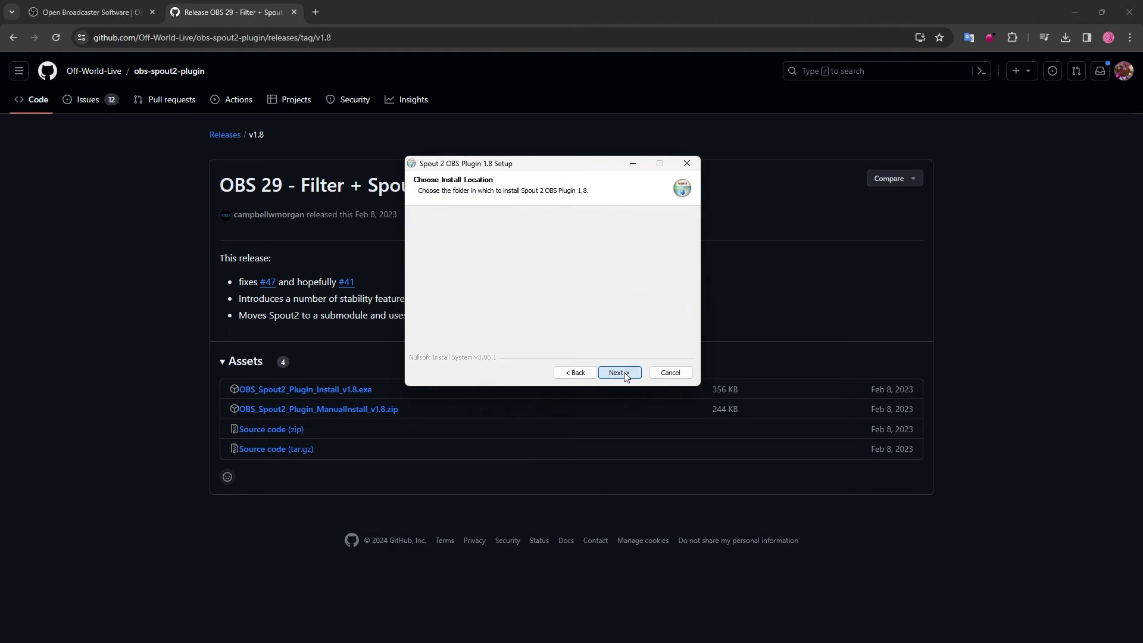
left_click(620, 373)
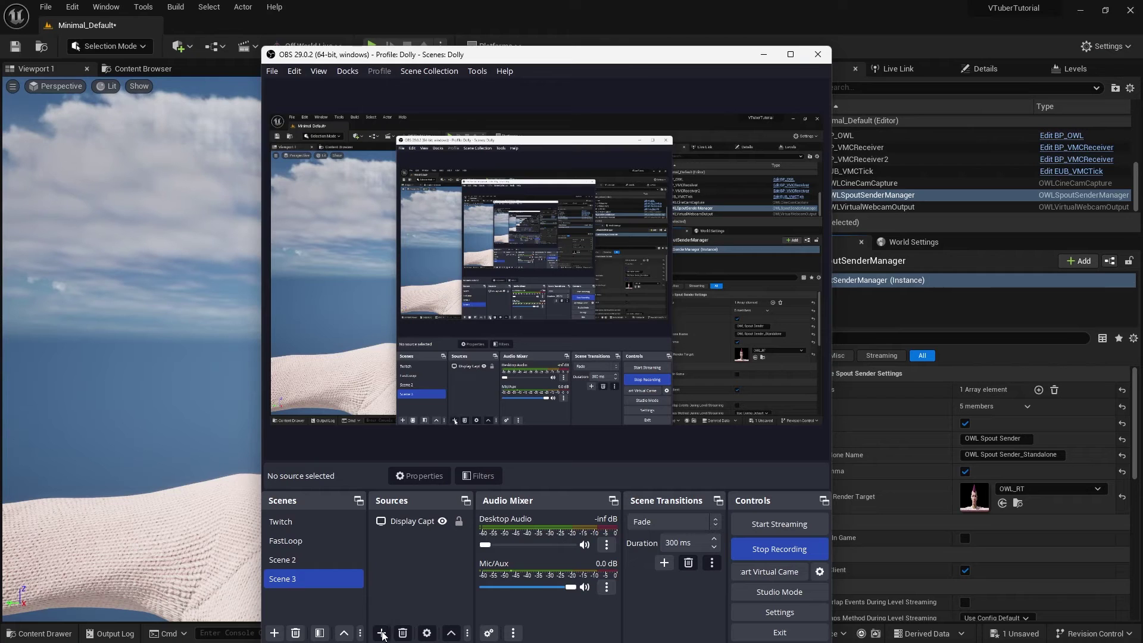
left_click(381, 633)
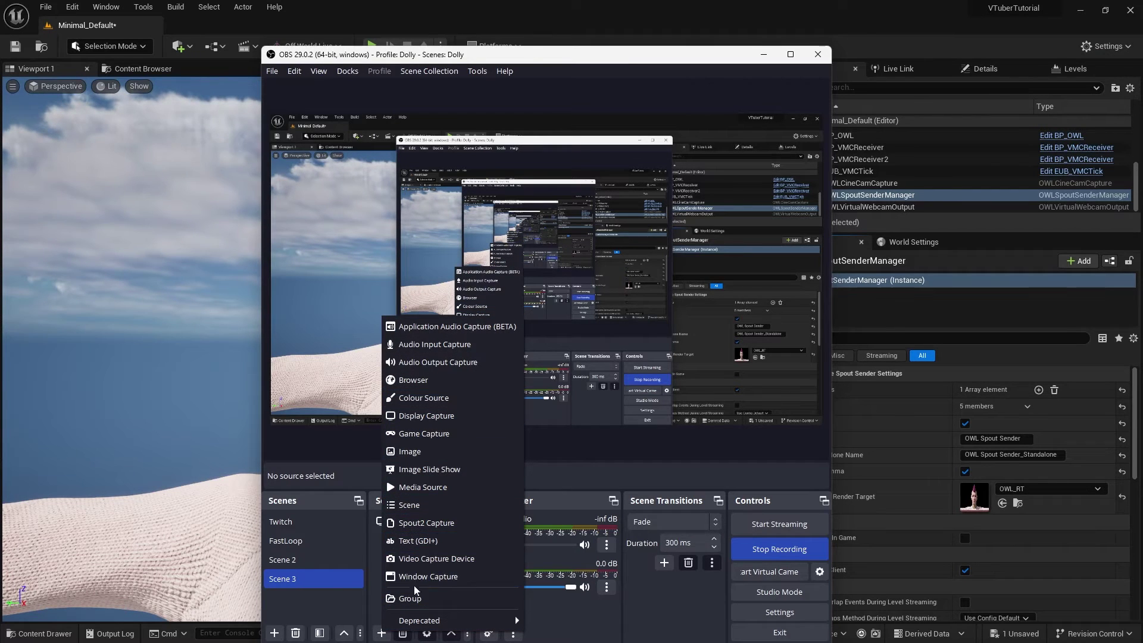
- Add a Spout2 Capture source with composite mode changed from Opaque to Default
left_click(456, 521)
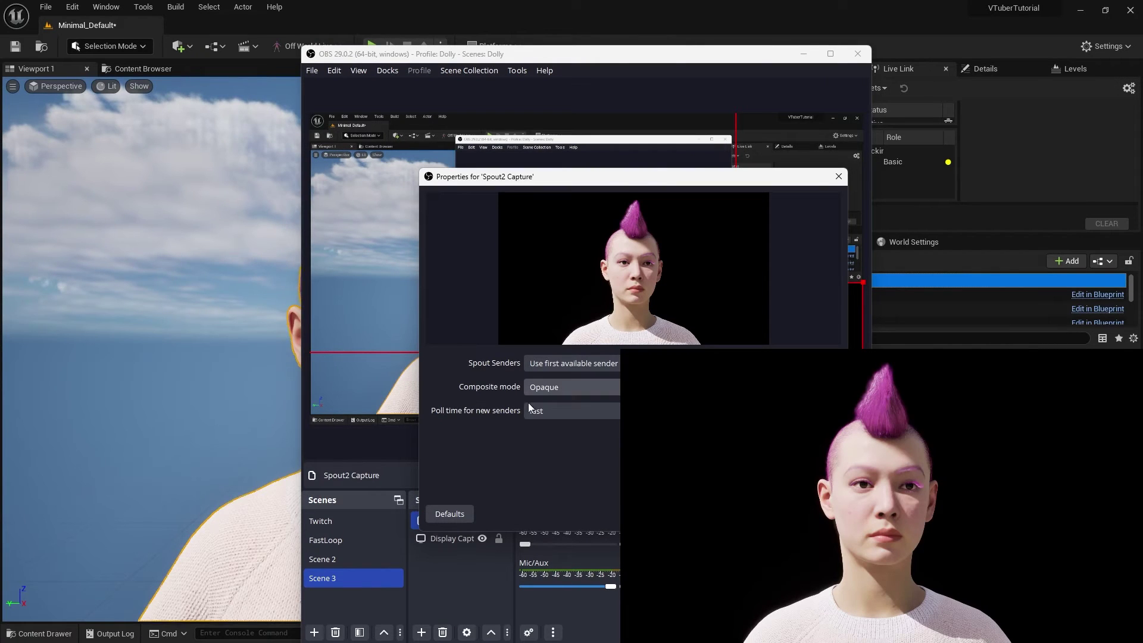
left_click(563, 395)
left_click(563, 423)
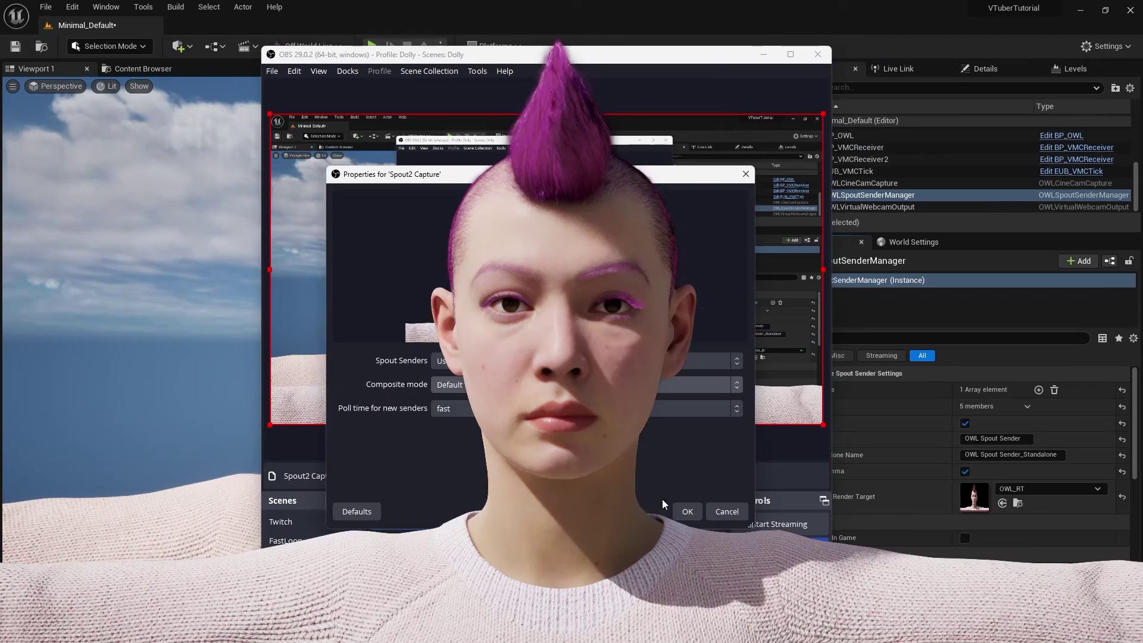
left_click(687, 512)
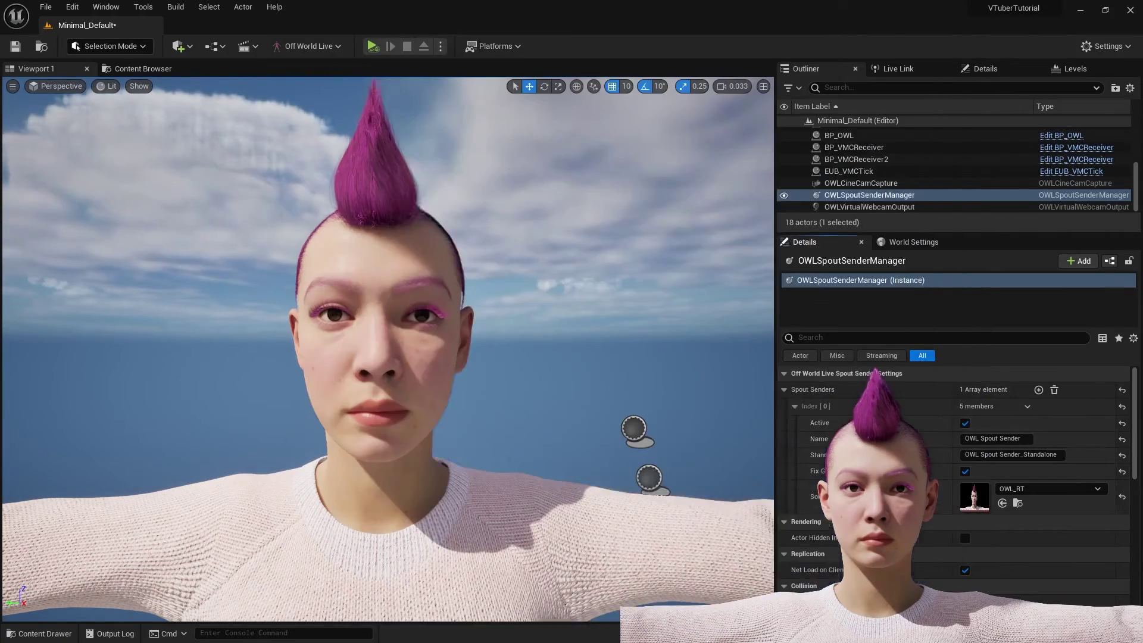
- Change BP_OWL's Animation Mode and confirm the iPhone subject appears in Live Link
left_click(838, 136)
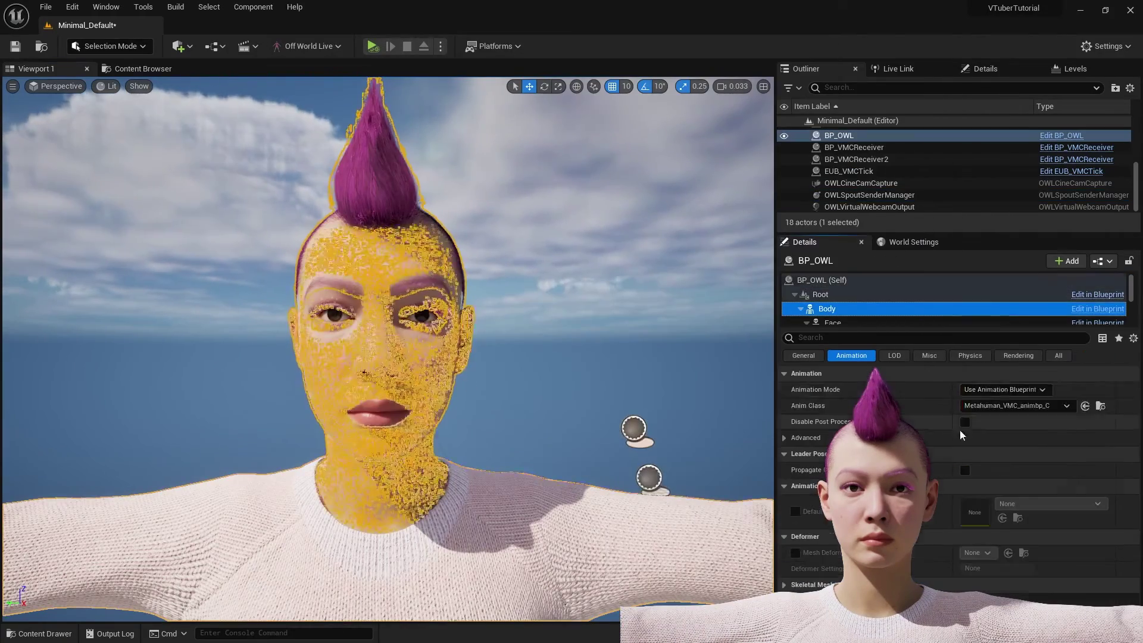
left_click(1005, 389)
left_click(1011, 413)
left_click(898, 68)
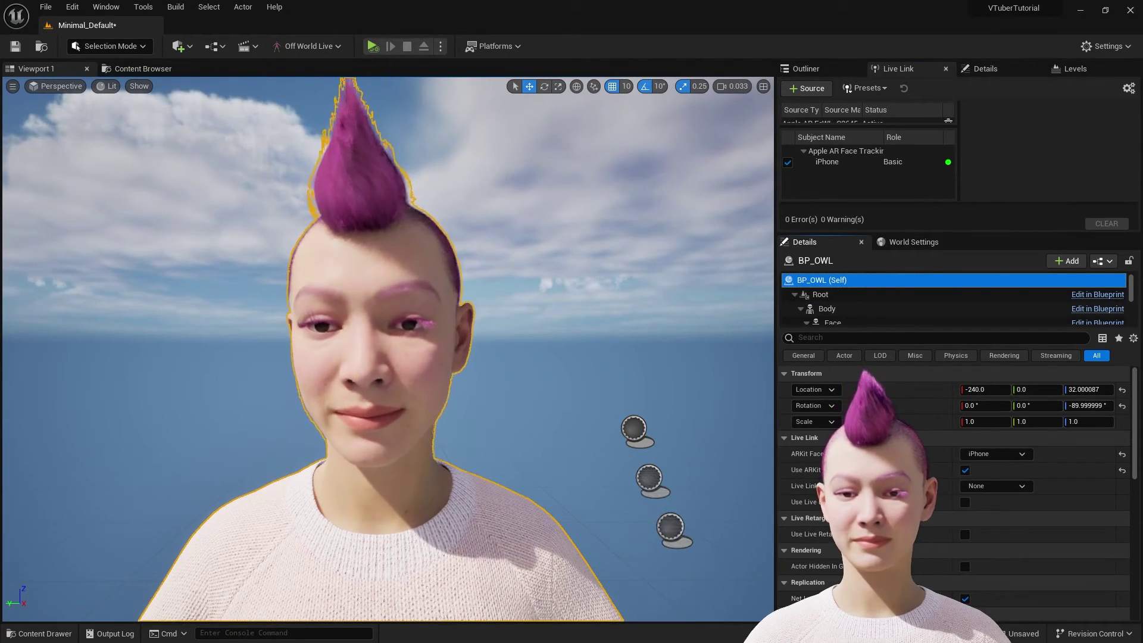
key("alt+Tab")
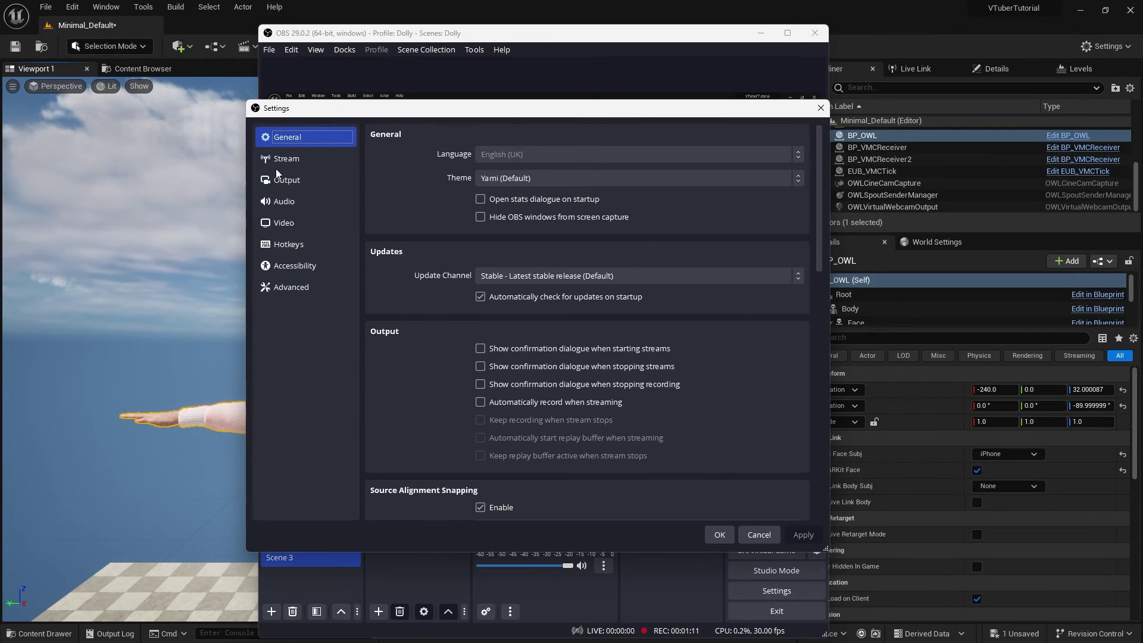
- Set OBS's stream service to Twitch with a manual stream key, then open Twitch's Stream settings
left_click(276, 167)
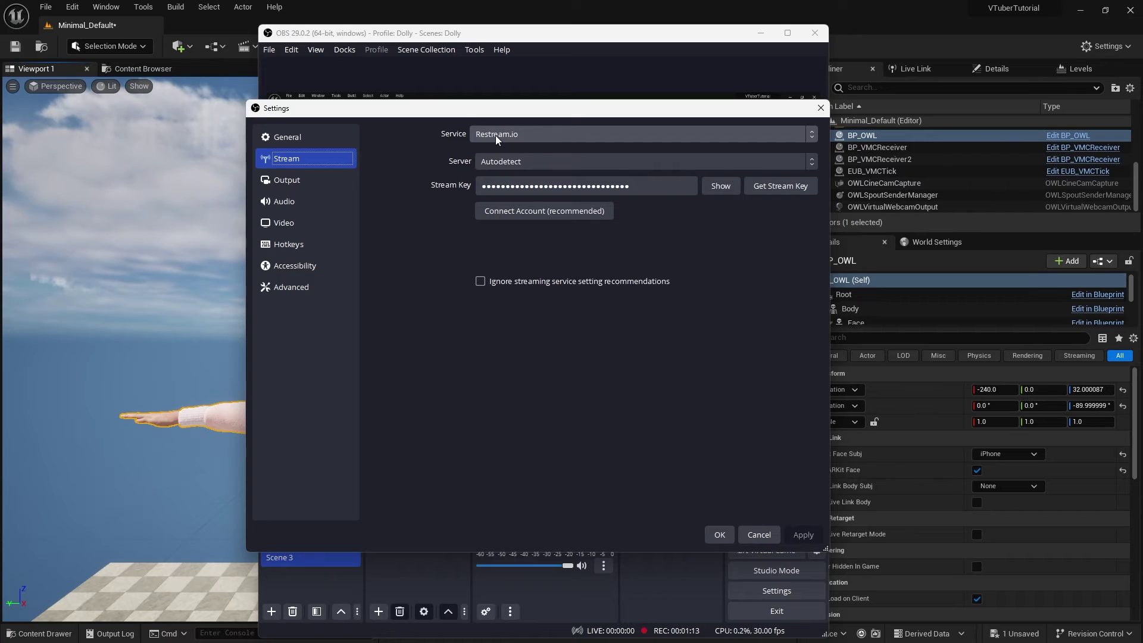
left_click(556, 134)
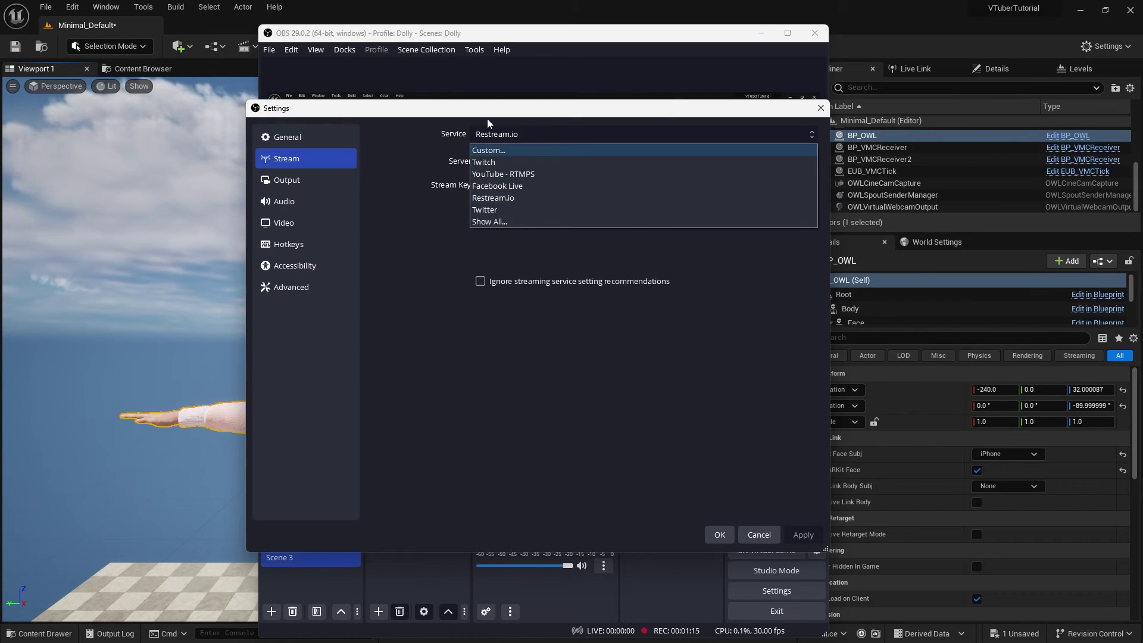
left_click(533, 162)
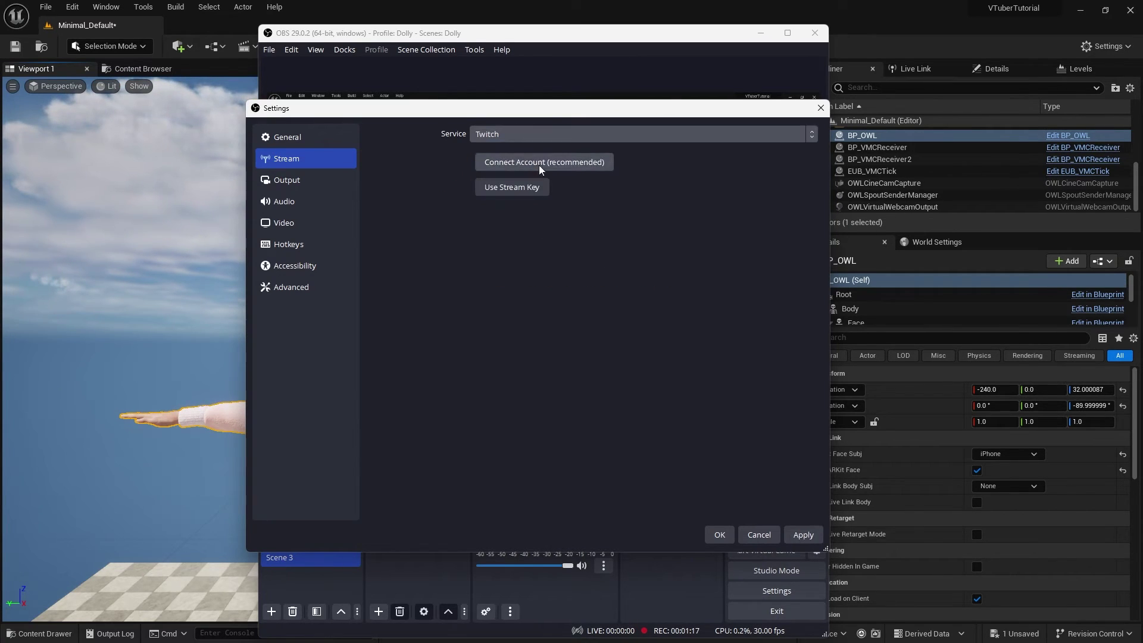
left_click(539, 188)
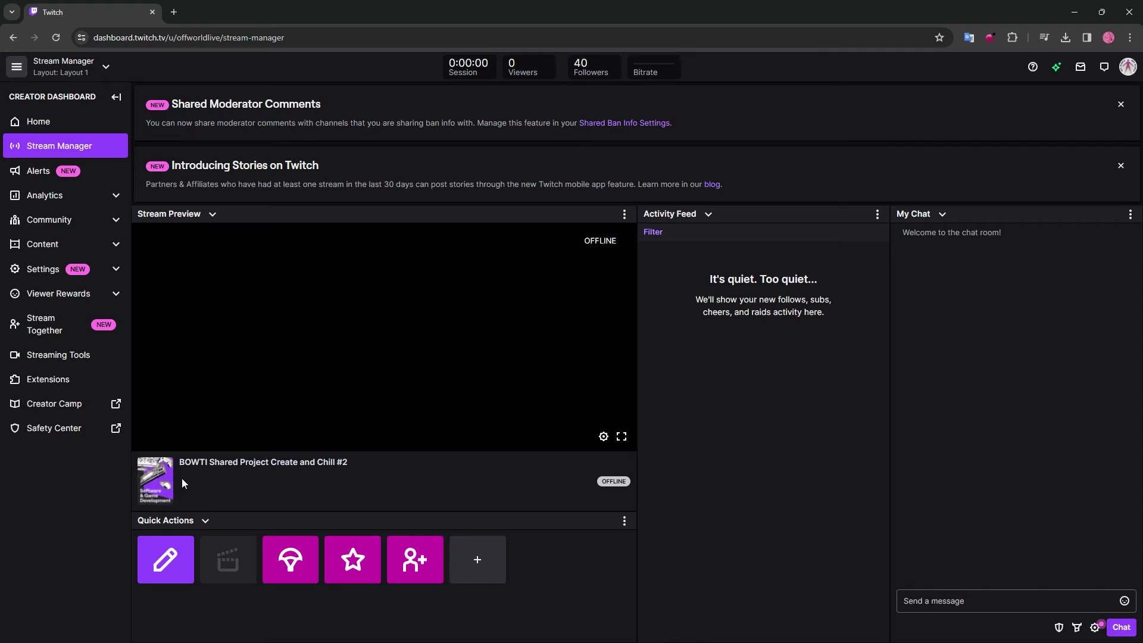
left_click(42, 271)
left_click(42, 294)
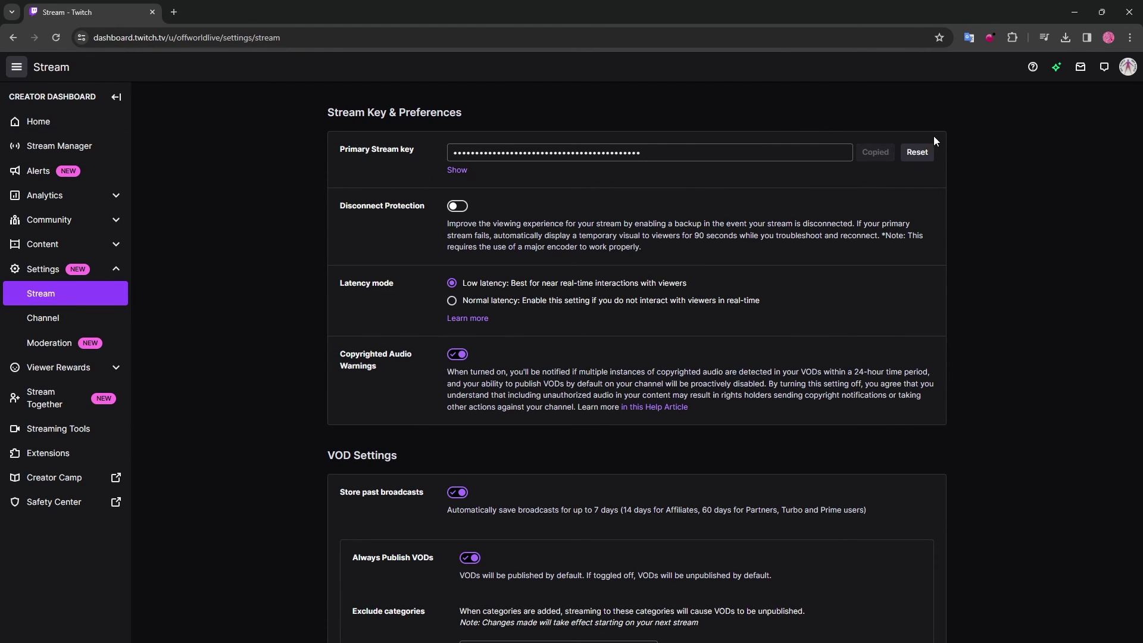
- Save the pasted Twitch stream key in OBS stream settings and start streaming live
left_click(1074, 12)
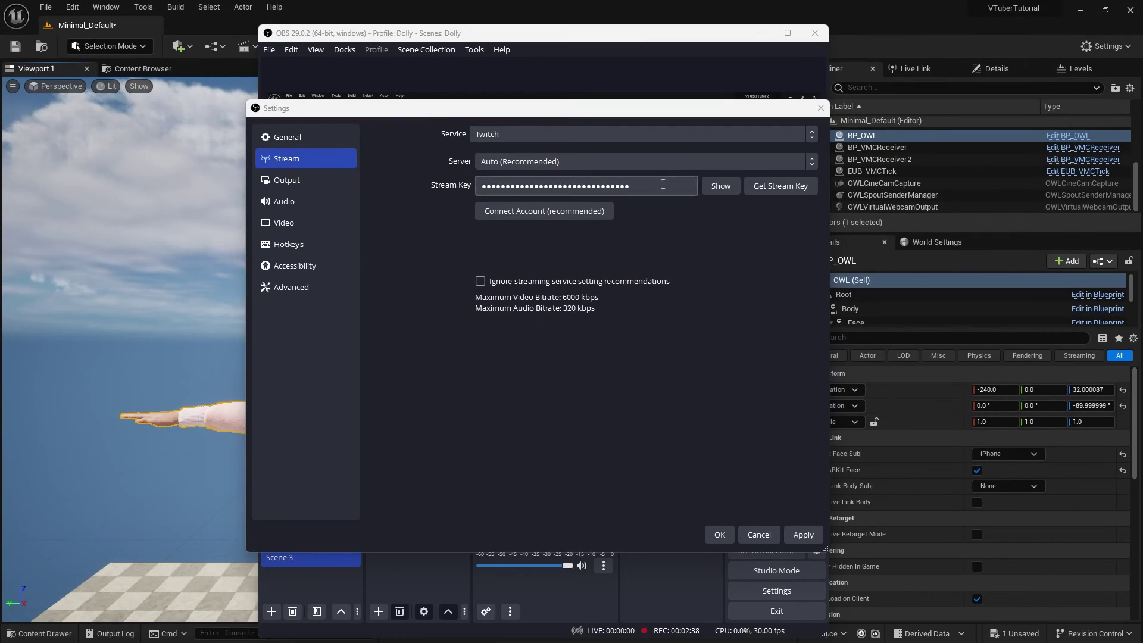
left_click(663, 184)
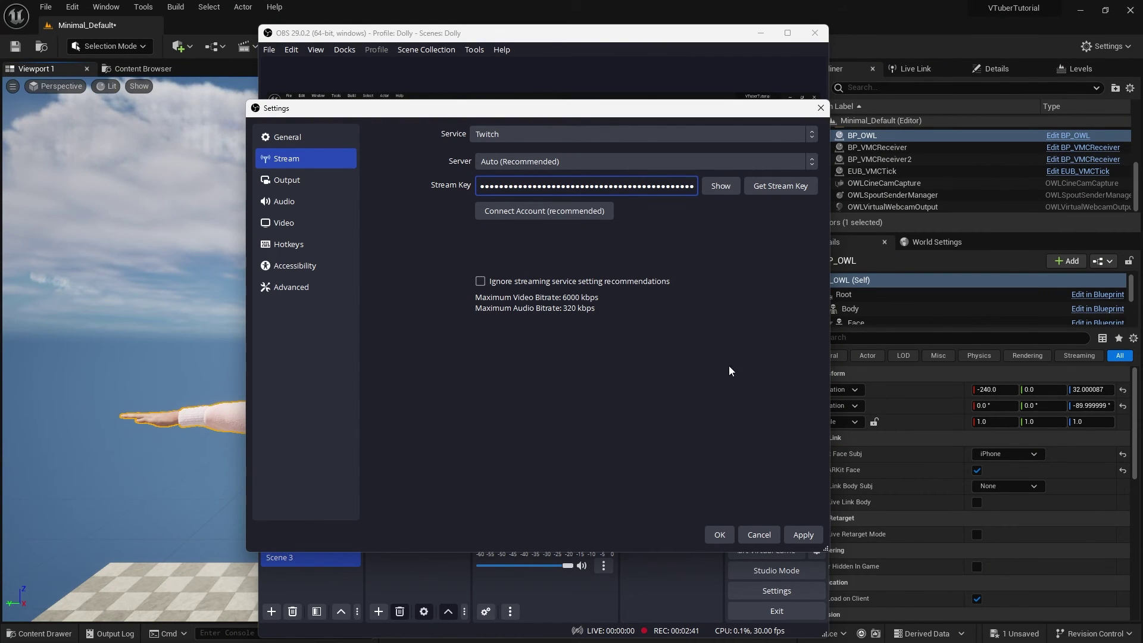
left_click(802, 538)
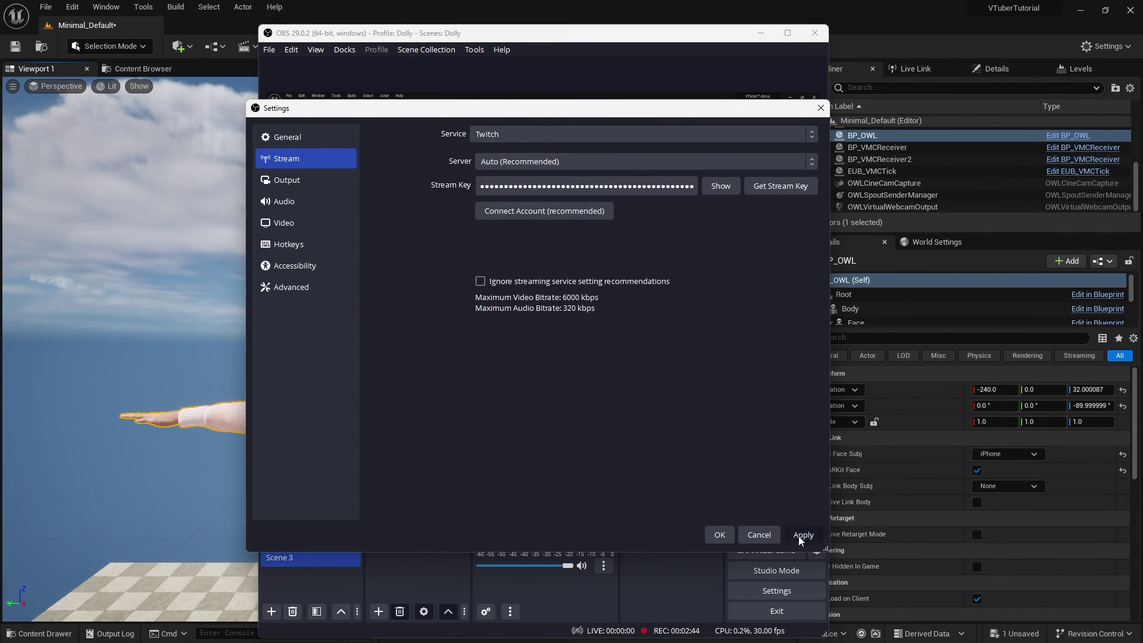
left_click(716, 534)
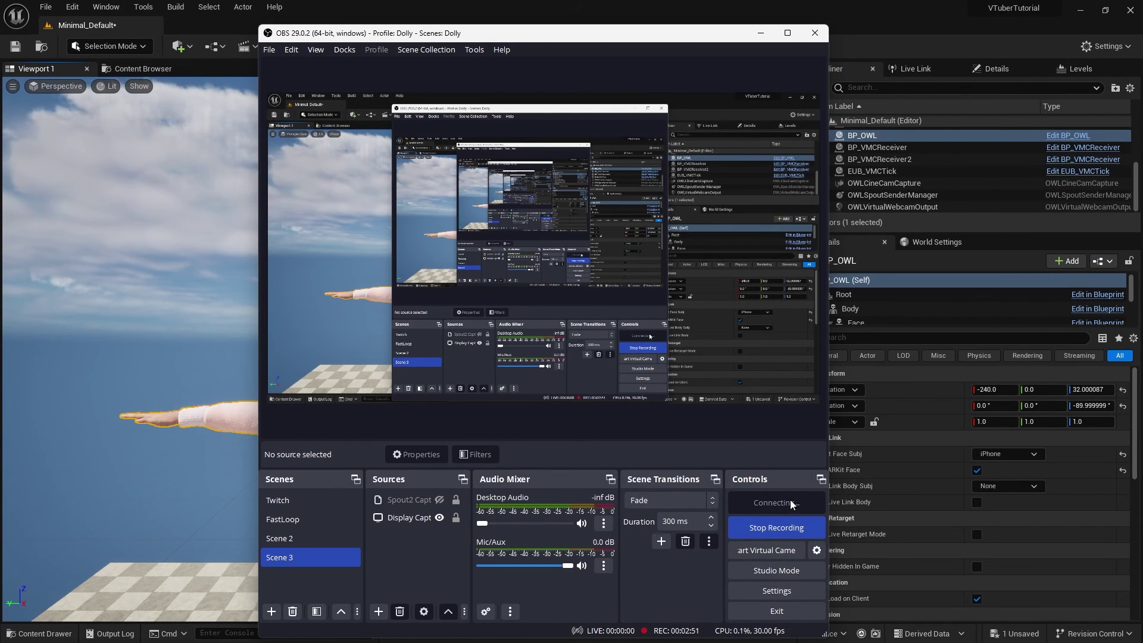
left_click(766, 549)
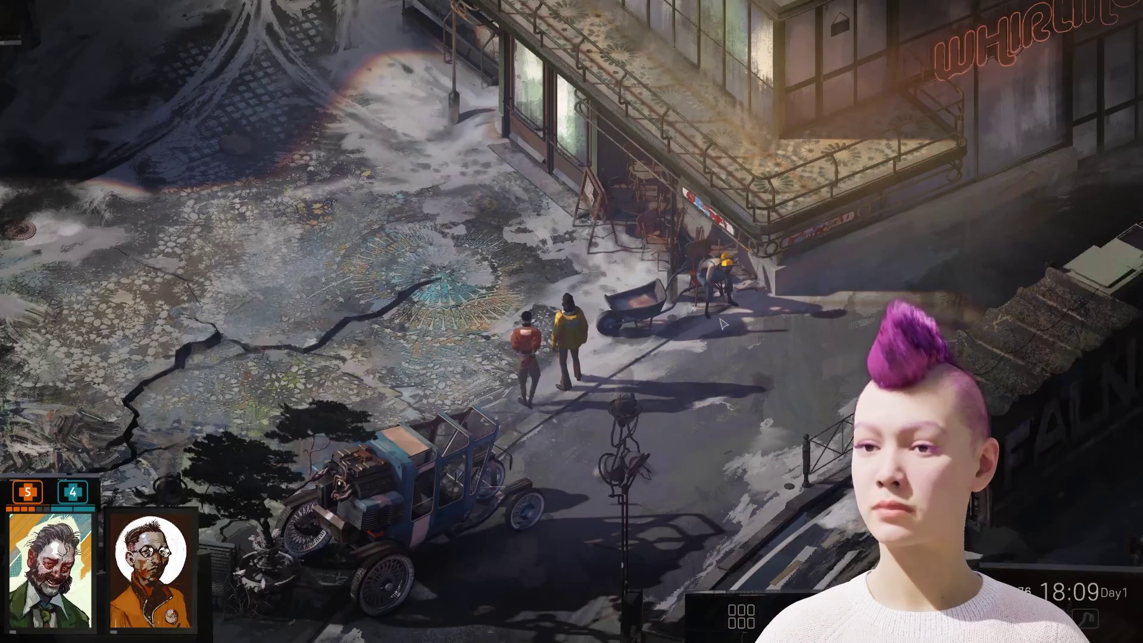
- In the game, move the characters toward the wheelbarrow and workers with the avatar overlaid
double_click(722, 324)
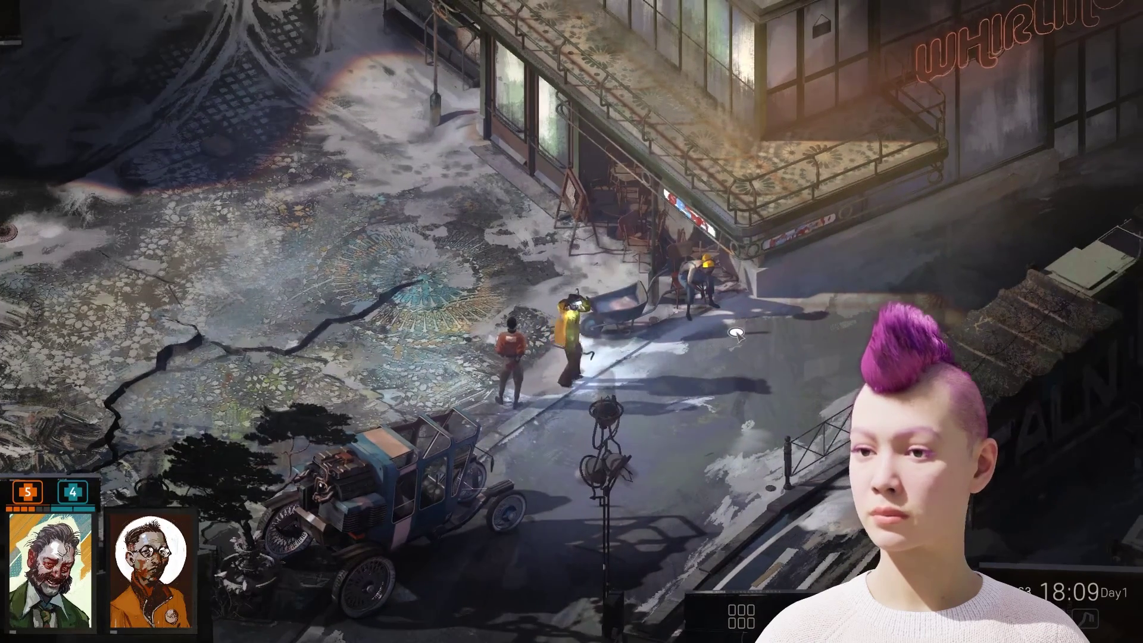